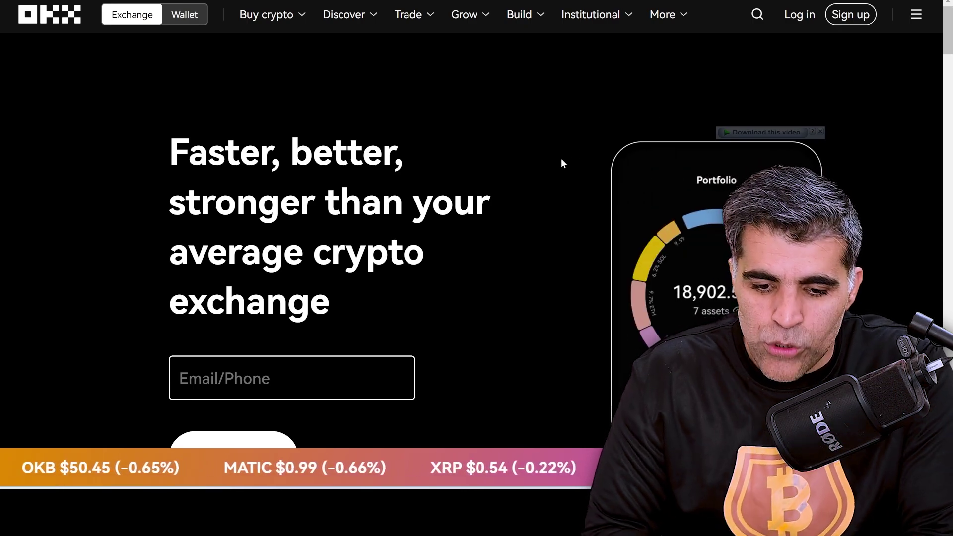
scroll(562, 161, down, 15)
scroll(562, 162, down, 15)
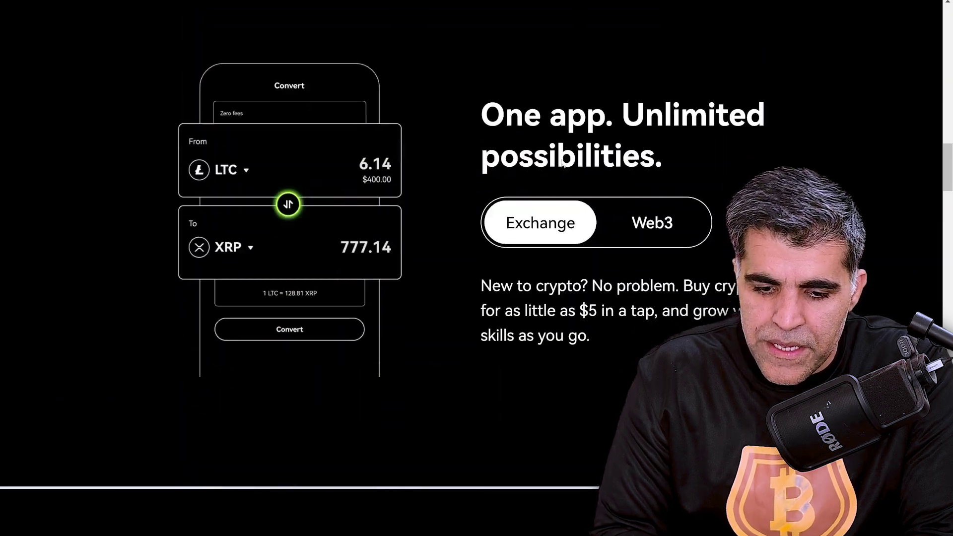
scroll(562, 161, down, 15)
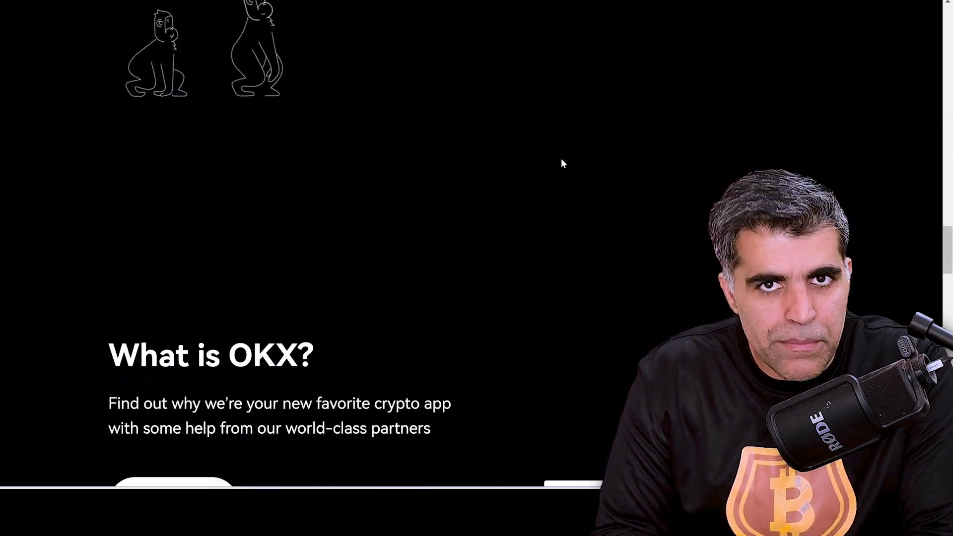
scroll(561, 164, down, 8)
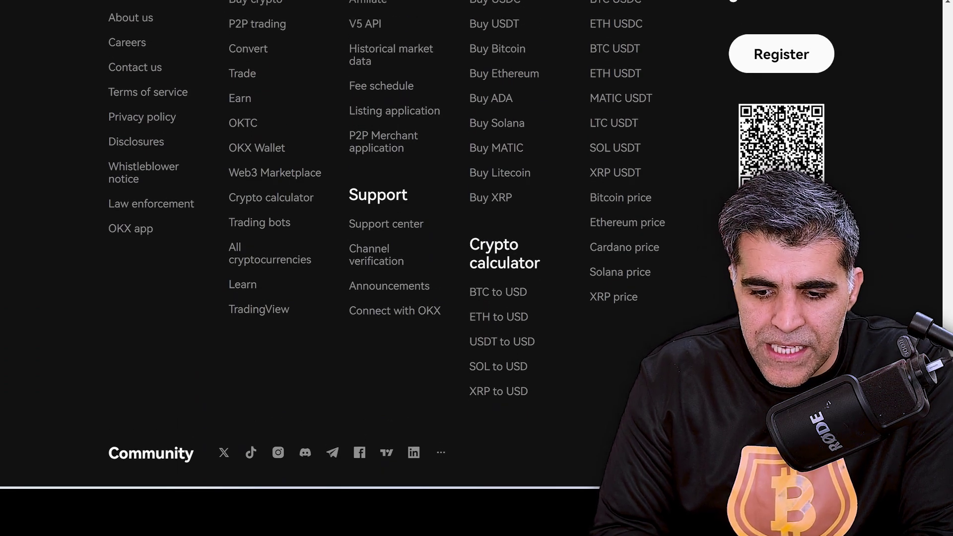
scroll(788, 160, down, 1)
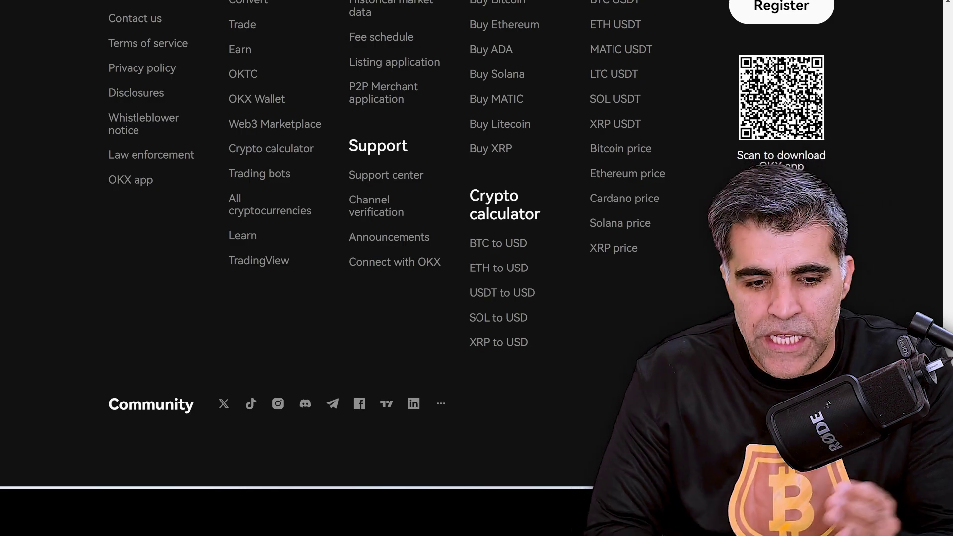
scroll(782, 99, up, 20)
scroll(782, 97, up, 20)
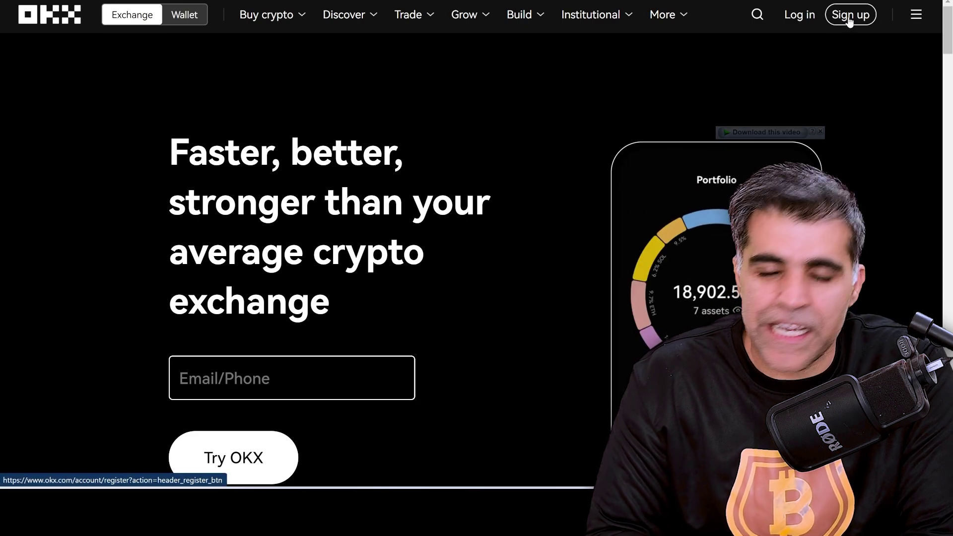
Open the Create account page via Sign up, dismiss the Google popup, and focus the Email field.
click(850, 21)
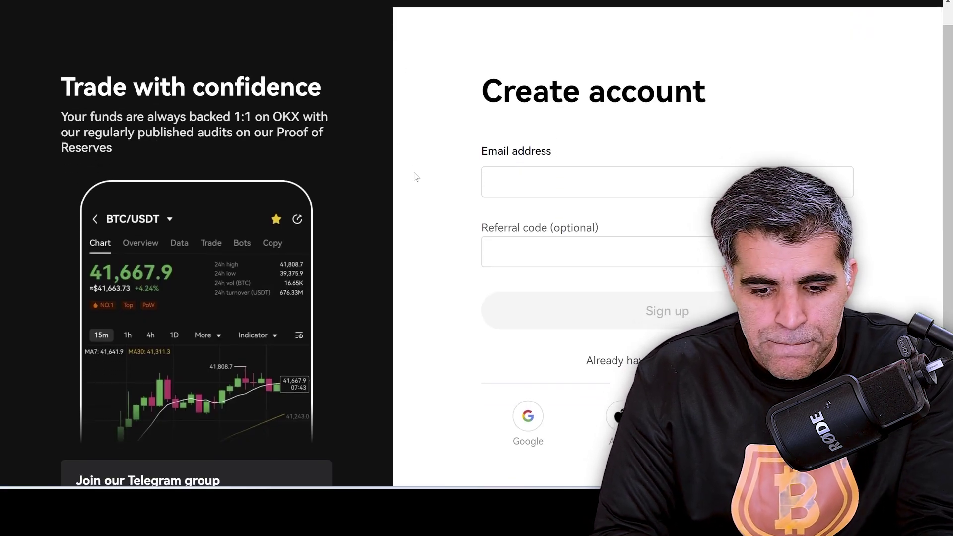
scroll(416, 178, down, 2)
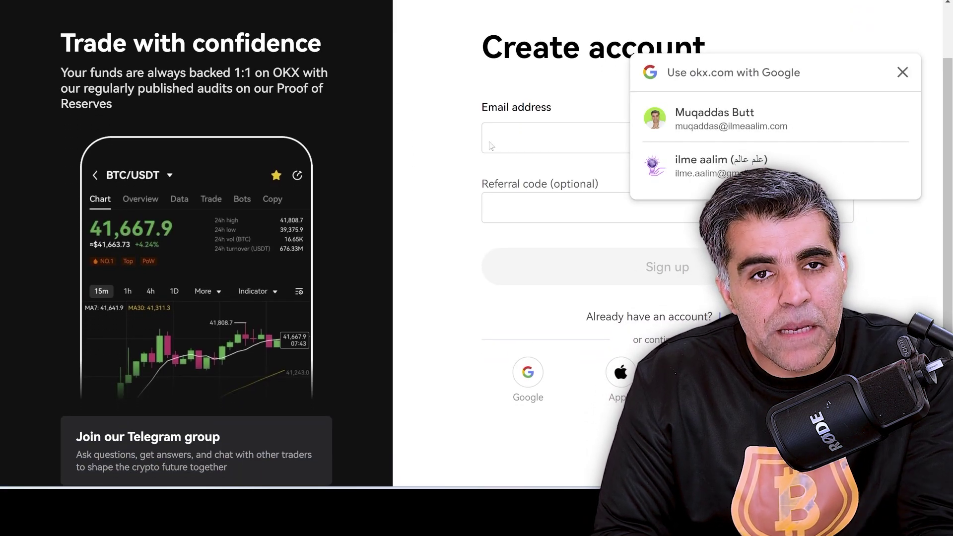
click(902, 73)
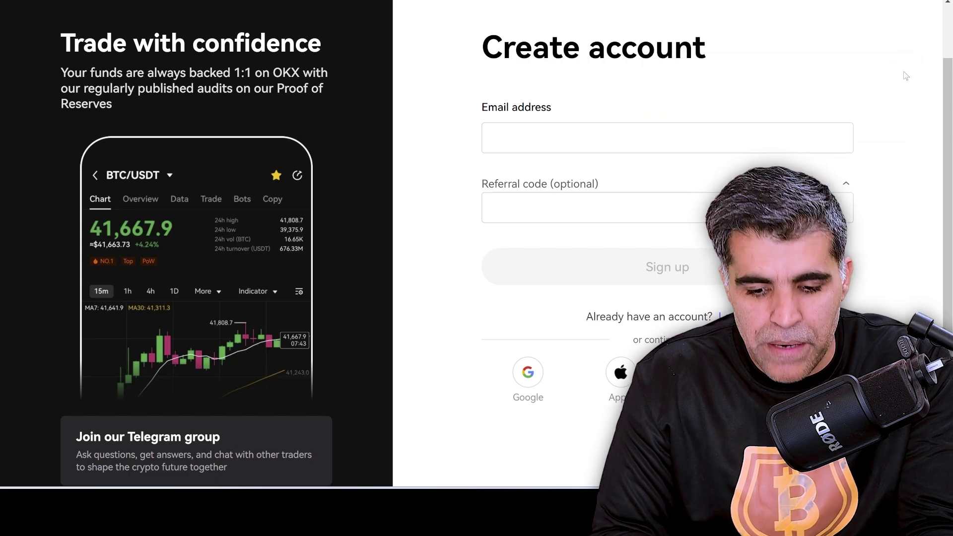
click(555, 141)
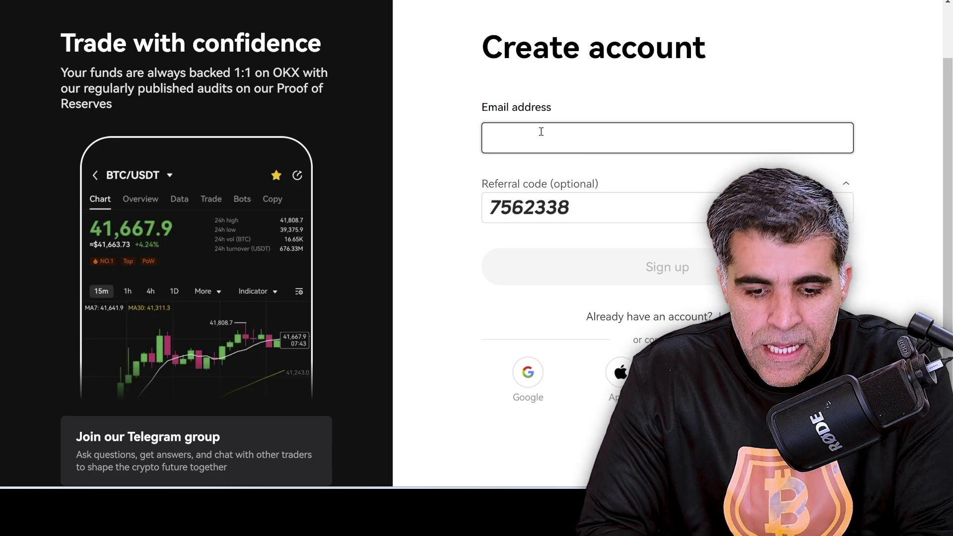
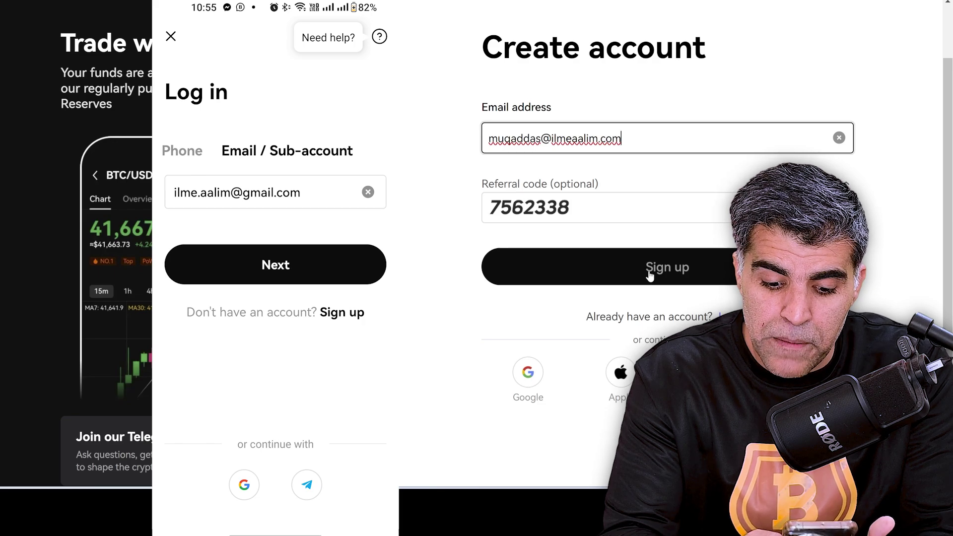
Switch the mobile app to sign up and submit the web form, which flags the email as registered.
click(342, 312)
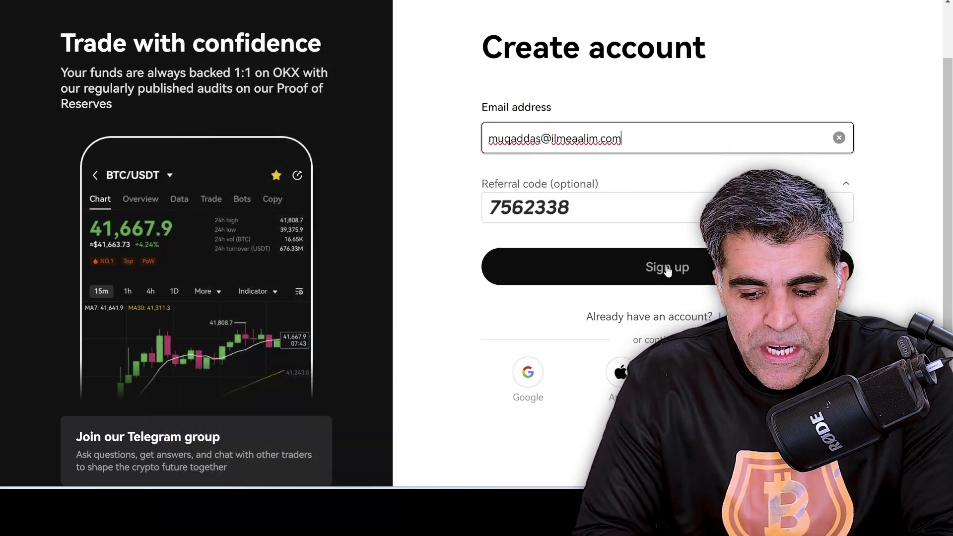
click(667, 268)
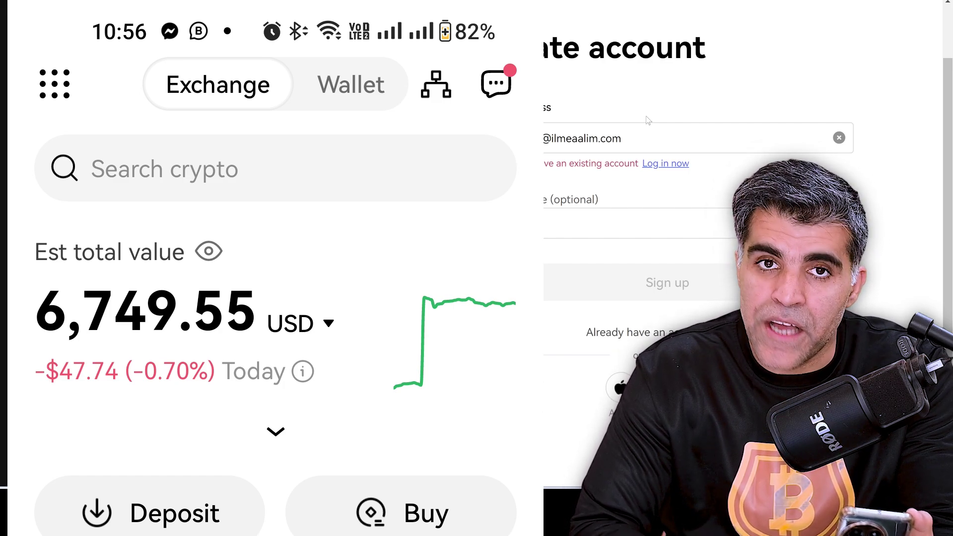
Open the mobile app's profile and menu page.
click(54, 84)
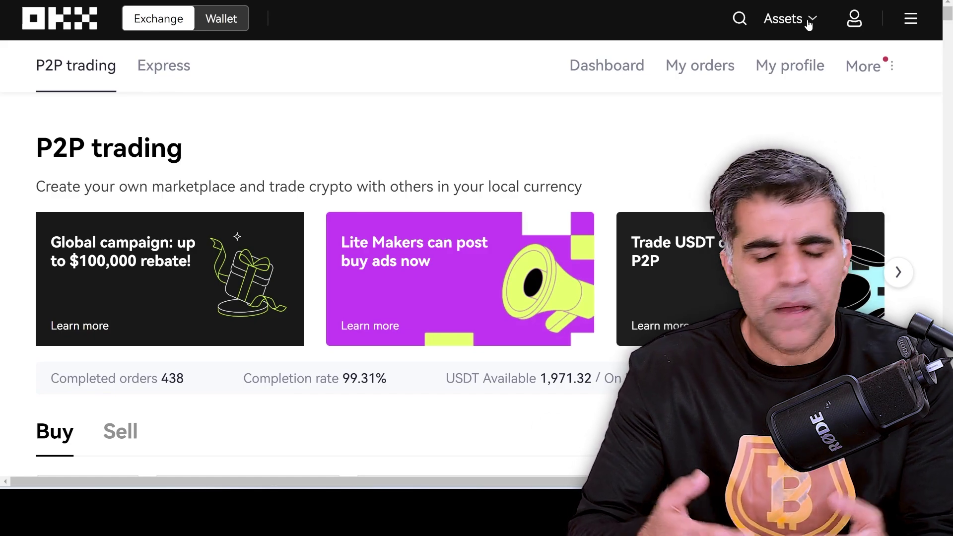
Open account Preferences from the profile dropdown, showing Language set to English and currency options.
mouse_move(808, 25)
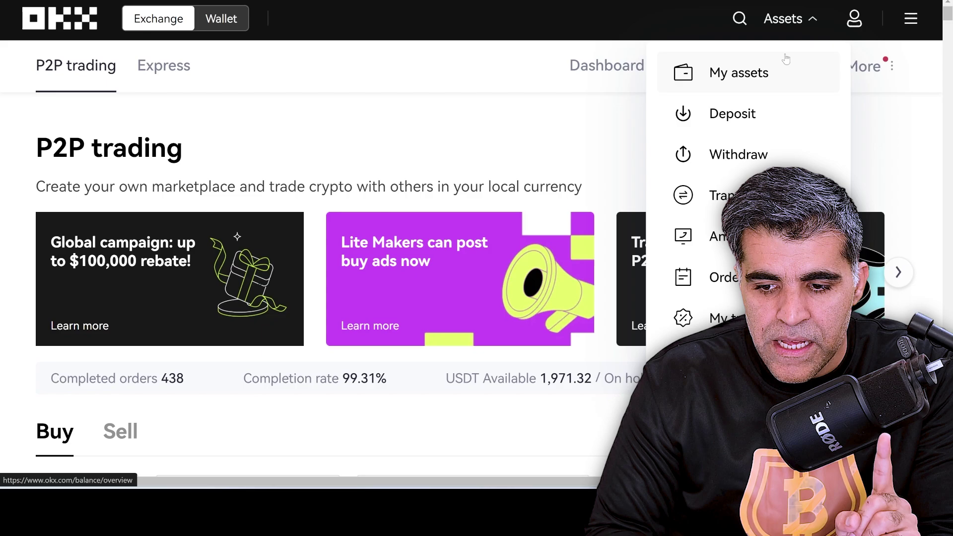
mouse_move(852, 22)
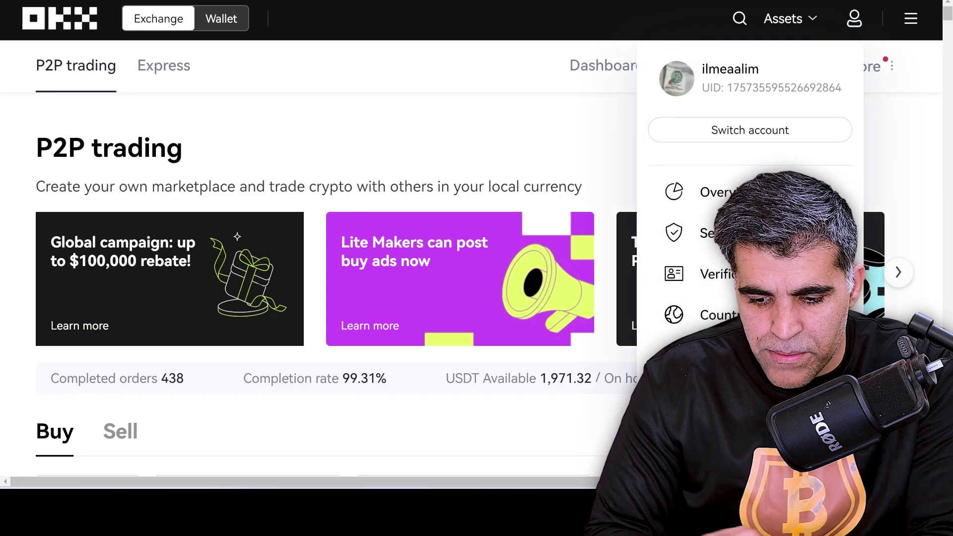
scroll(725, 238, down, 2)
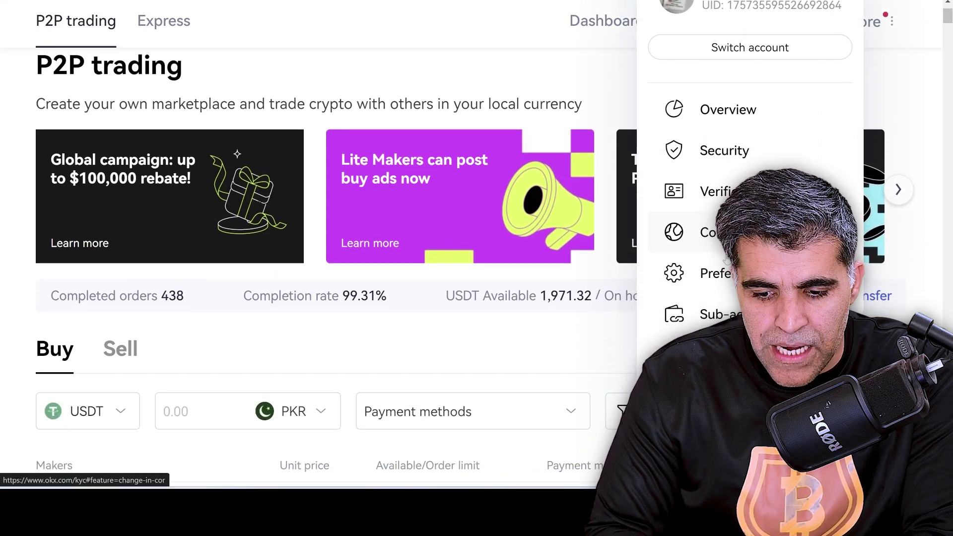
click(715, 273)
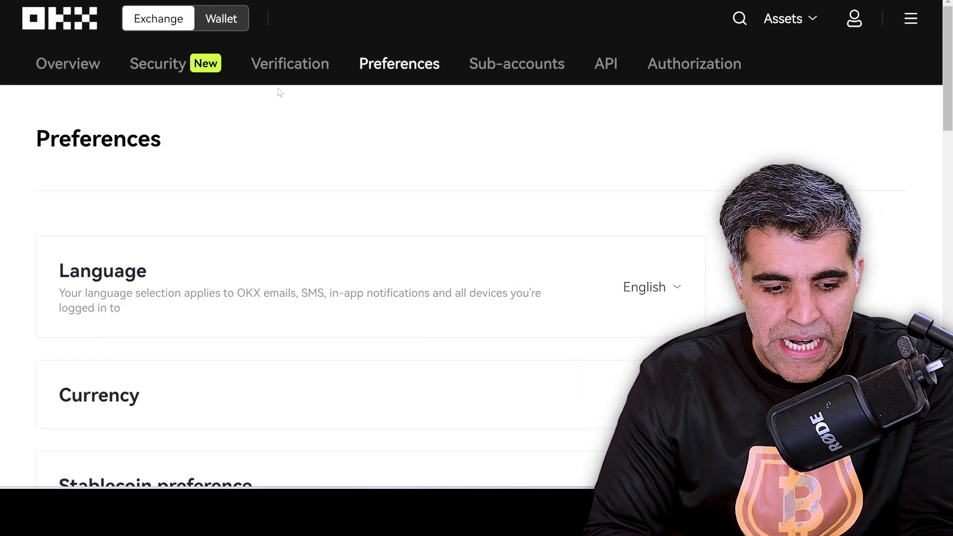
Switch to Security center, review its authentication methods like Passkeys and Authenticator app, then reach the Assets menu.
click(156, 63)
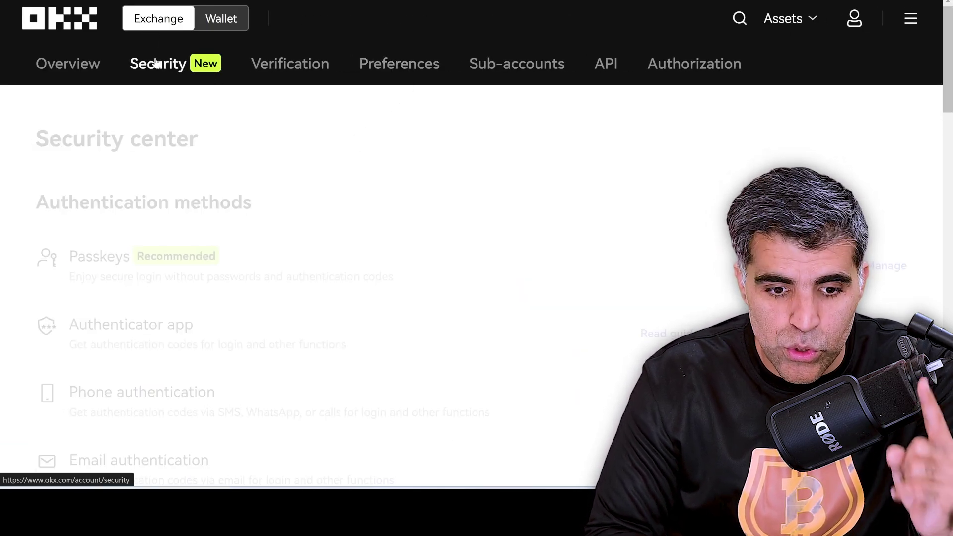
scroll(283, 159, down, 3)
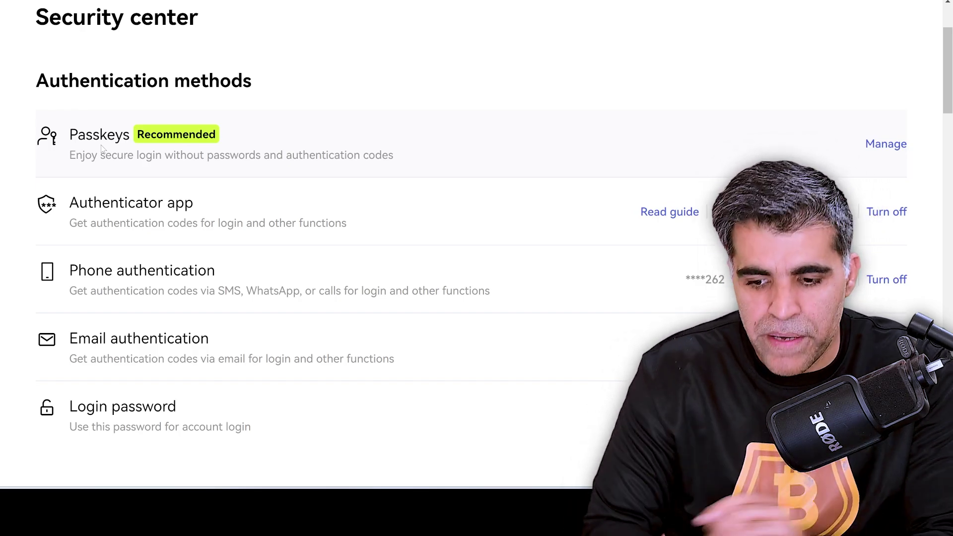
scroll(29, 172, down, 1)
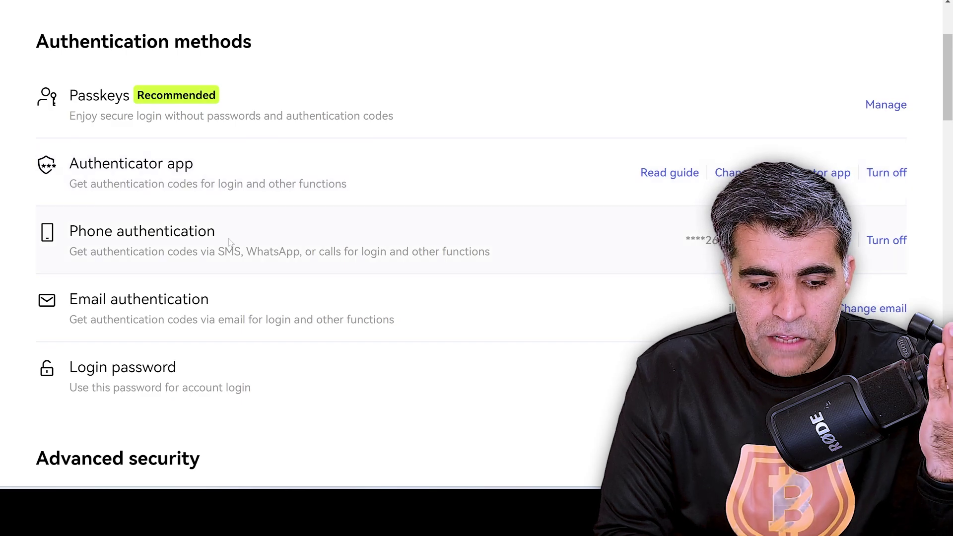
scroll(228, 243, down, 1)
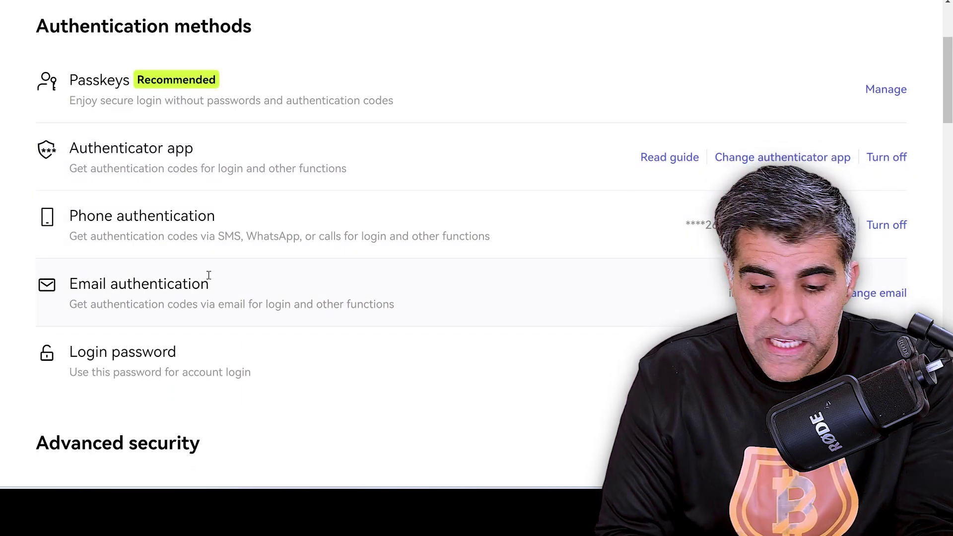
scroll(209, 275, down, 3)
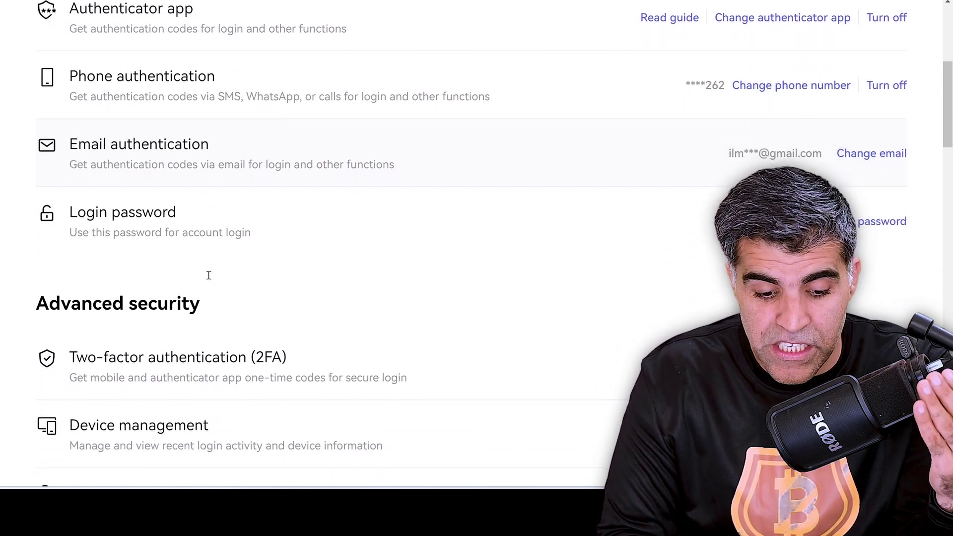
scroll(208, 275, down, 5)
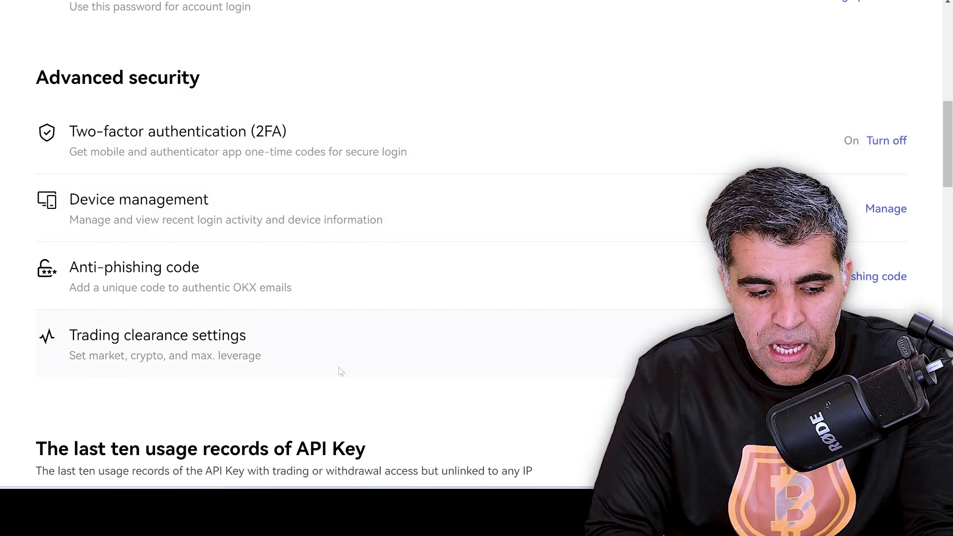
scroll(345, 354, up, 10)
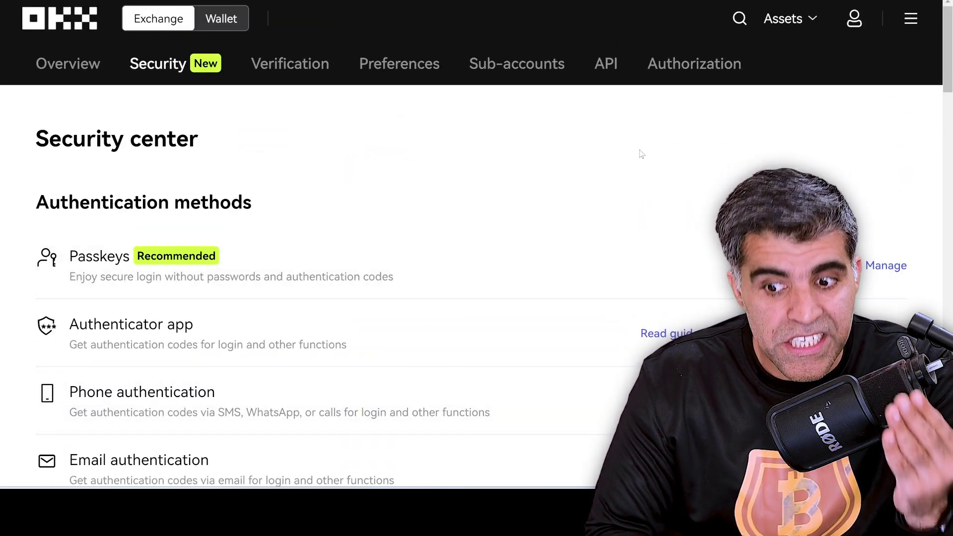
mouse_move(783, 29)
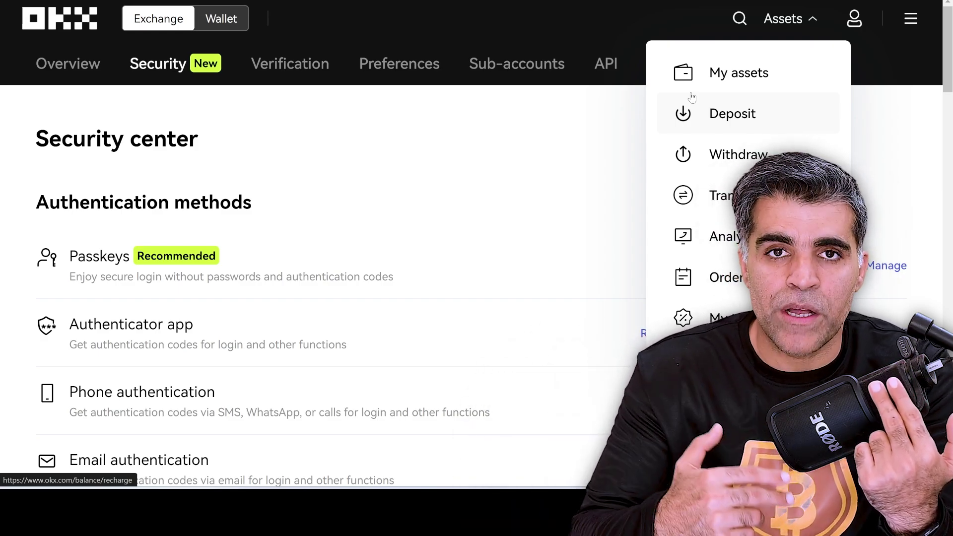
Start a deposit from the Assets menu and choose USDT as the crypto.
click(741, 111)
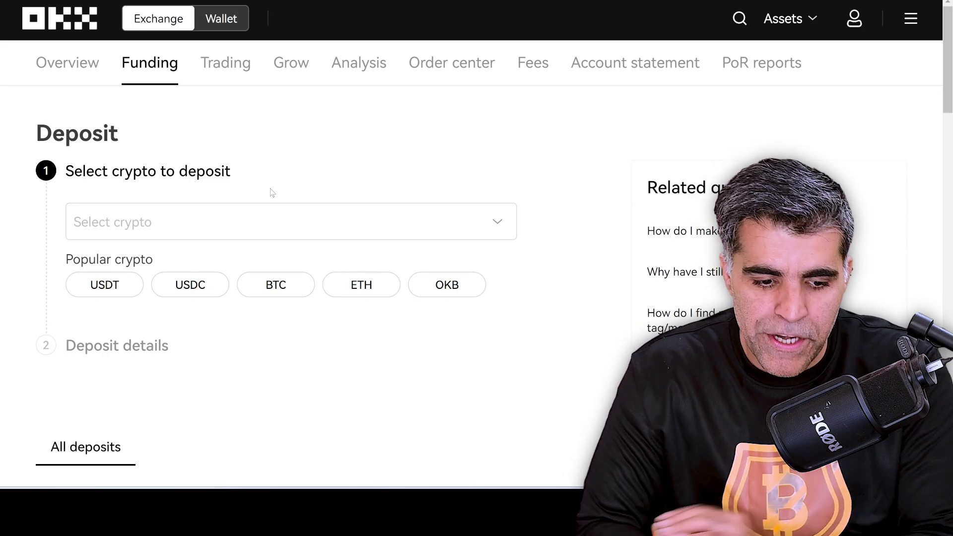
click(107, 288)
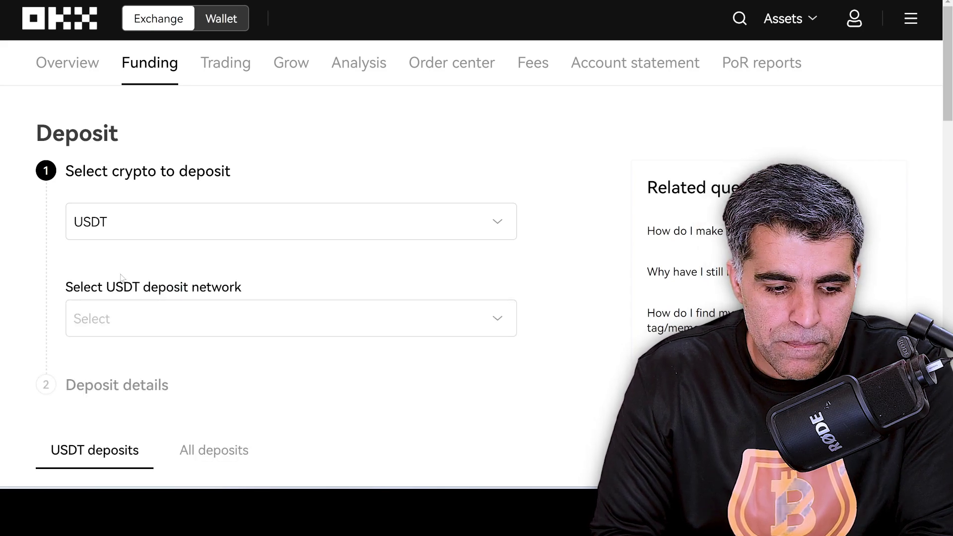
scroll(120, 278, down, 2)
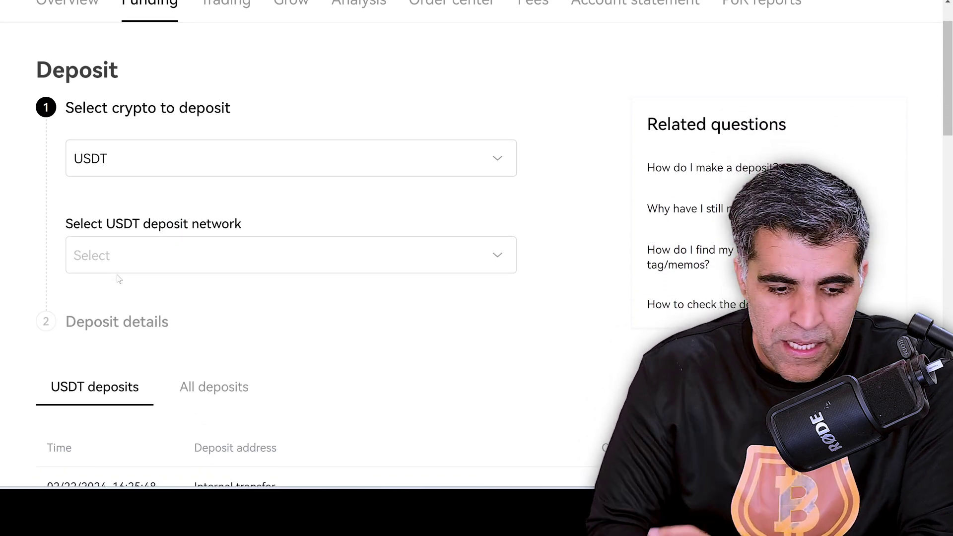
scroll(119, 279, down, 1)
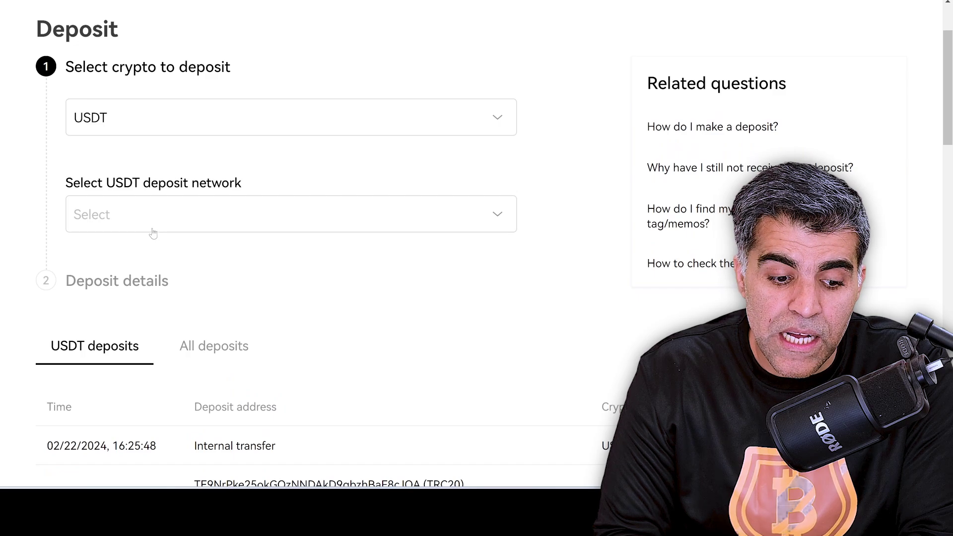
Pick USDT-Polygon as the deposit network and continue to the deposit details.
click(153, 231)
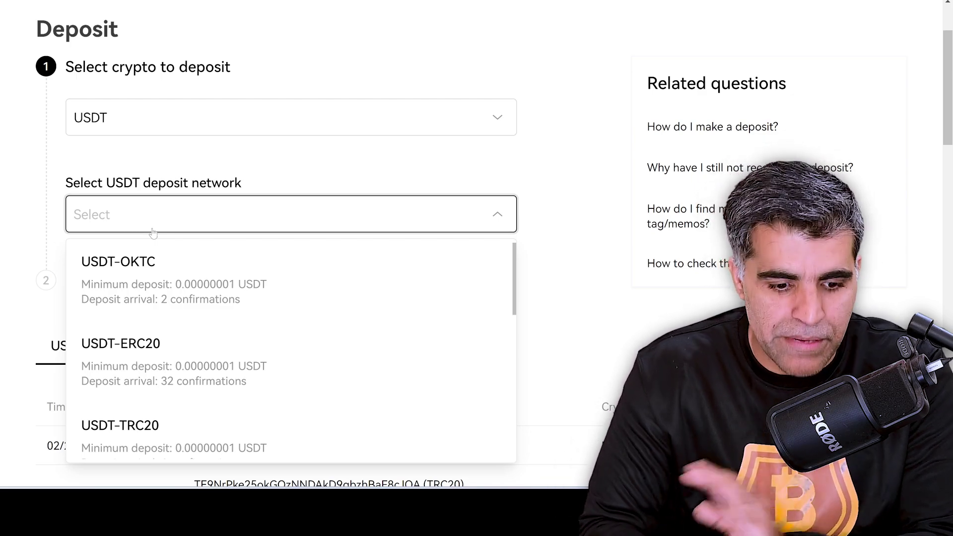
scroll(153, 233, down, 1)
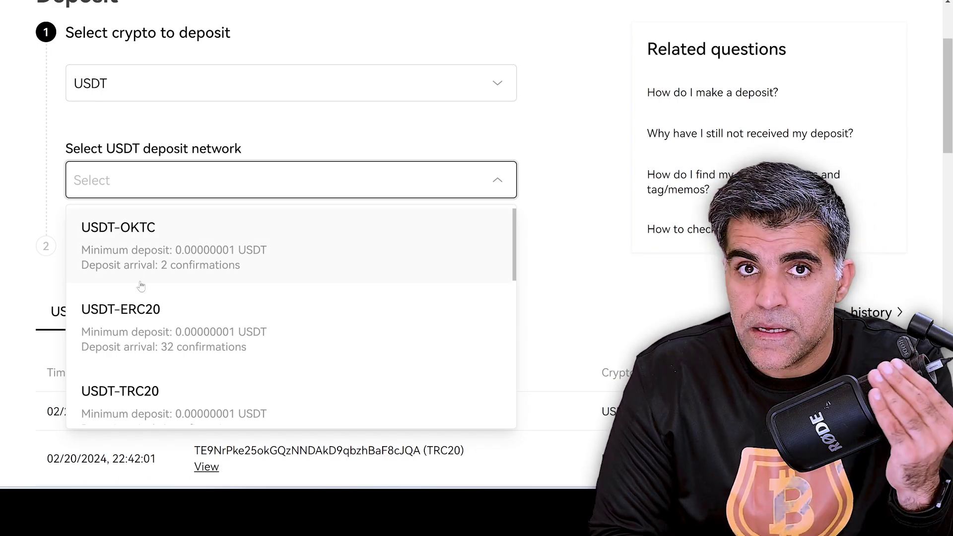
scroll(141, 286, down, 1)
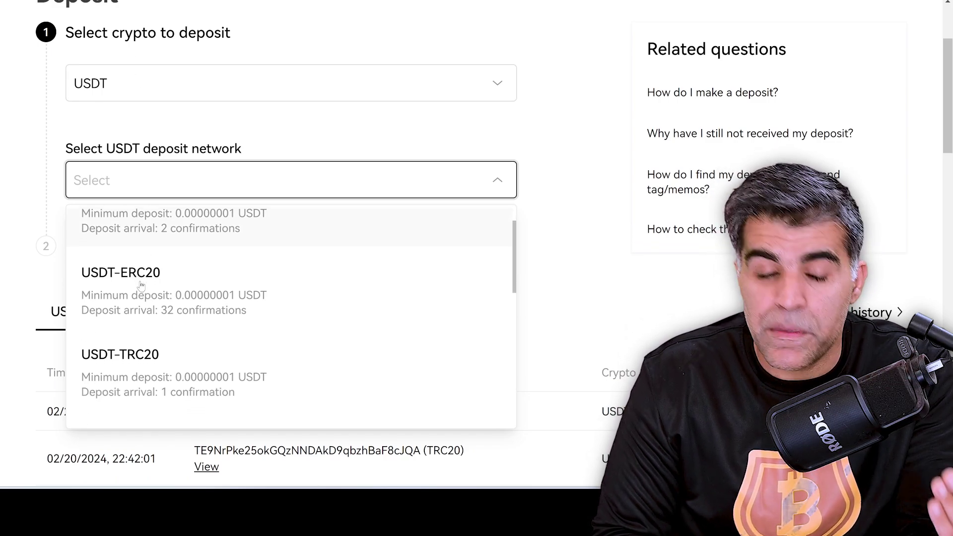
scroll(141, 286, down, 4)
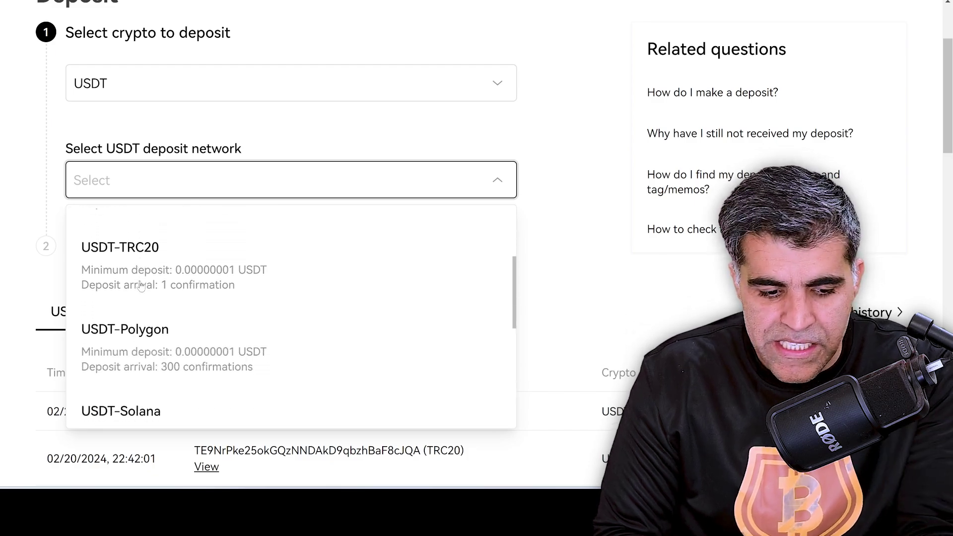
scroll(141, 285, down, 1)
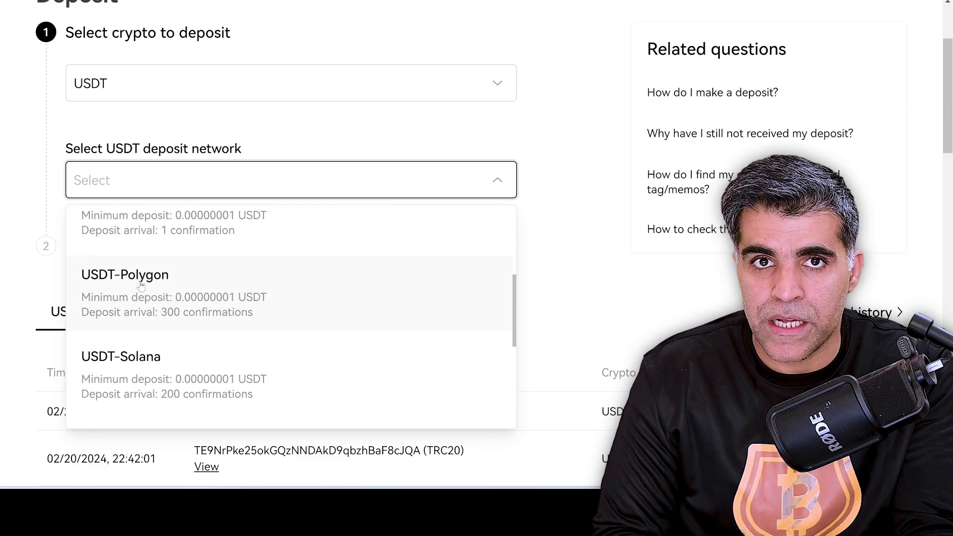
click(141, 286)
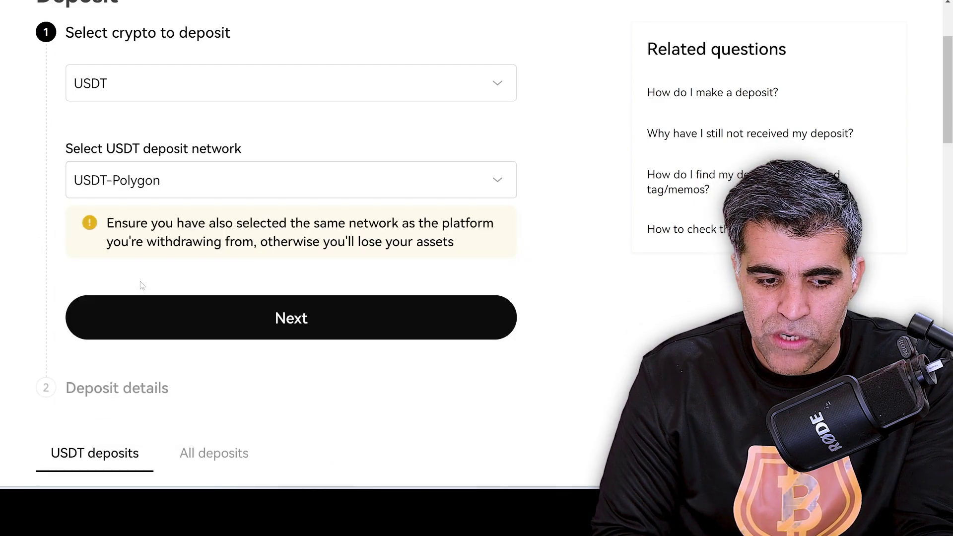
click(293, 320)
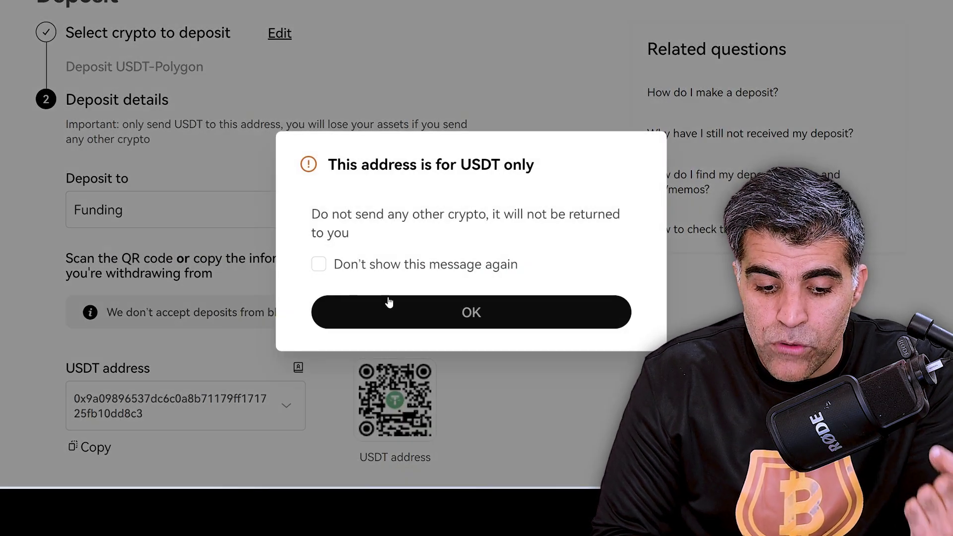
Acknowledge the USDT-only warning with OK and copy the USDT-Polygon deposit address.
click(417, 313)
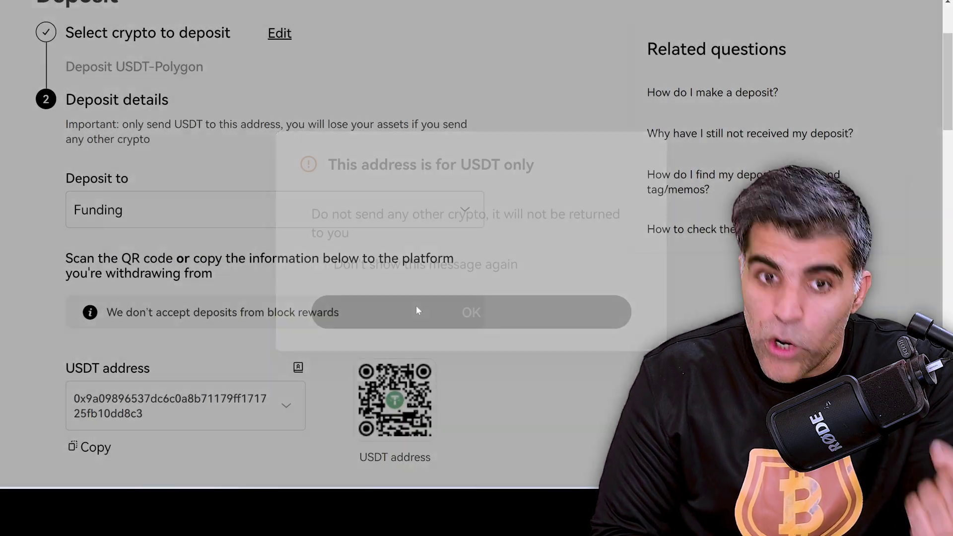
scroll(231, 338, down, 2)
scroll(231, 338, down, 1)
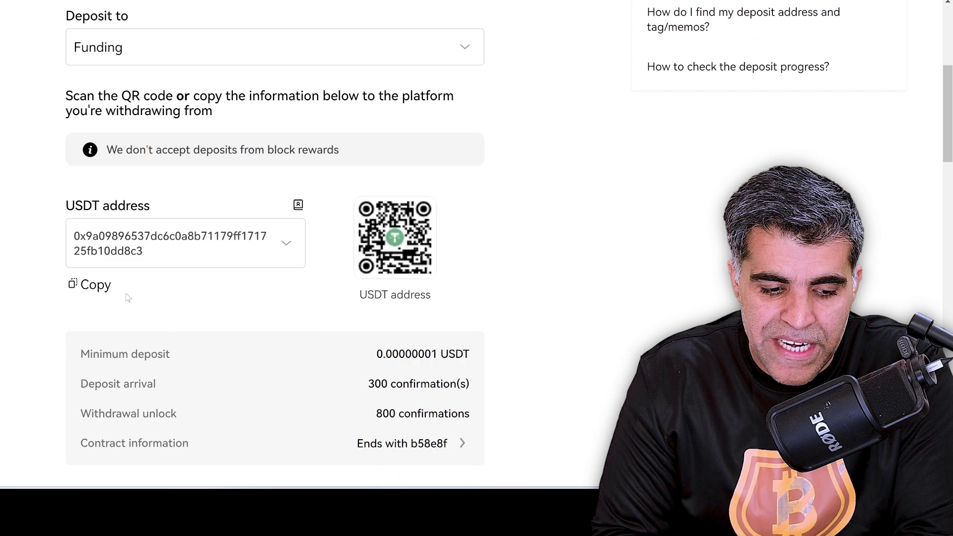
click(96, 286)
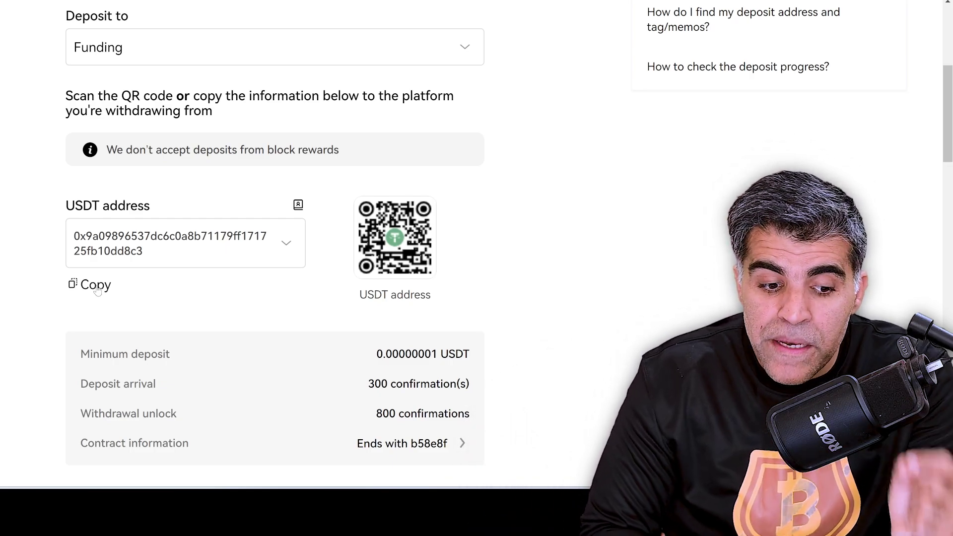
scroll(97, 292, up, 2)
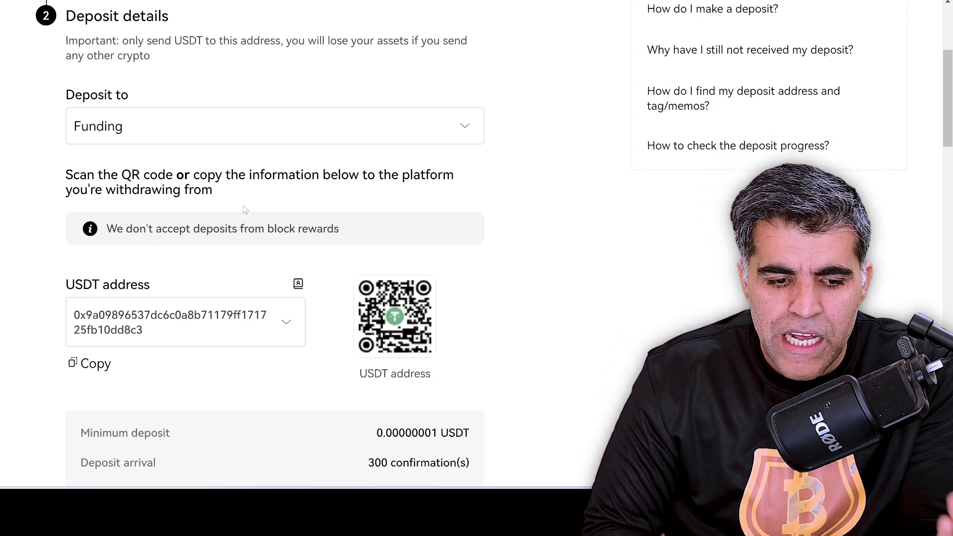
scroll(272, 227, up, 2)
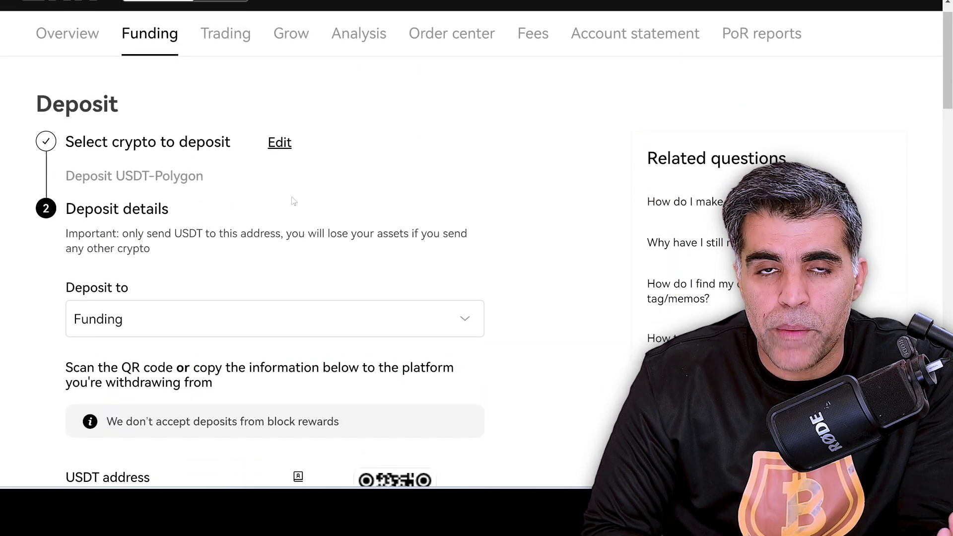
Go back to the coin-selection step and choose USDT again.
click(284, 142)
scroll(303, 196, down, 1)
scroll(304, 199, down, 1)
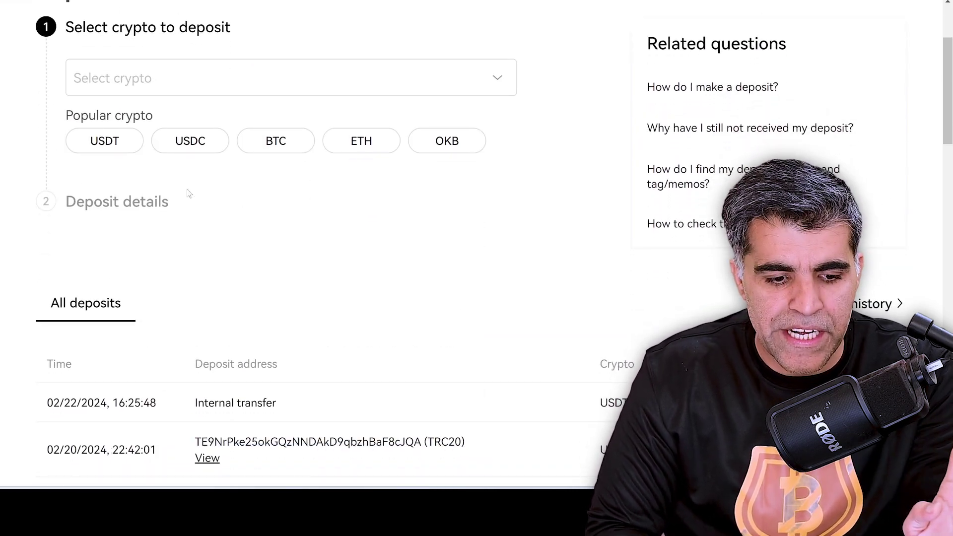
click(104, 140)
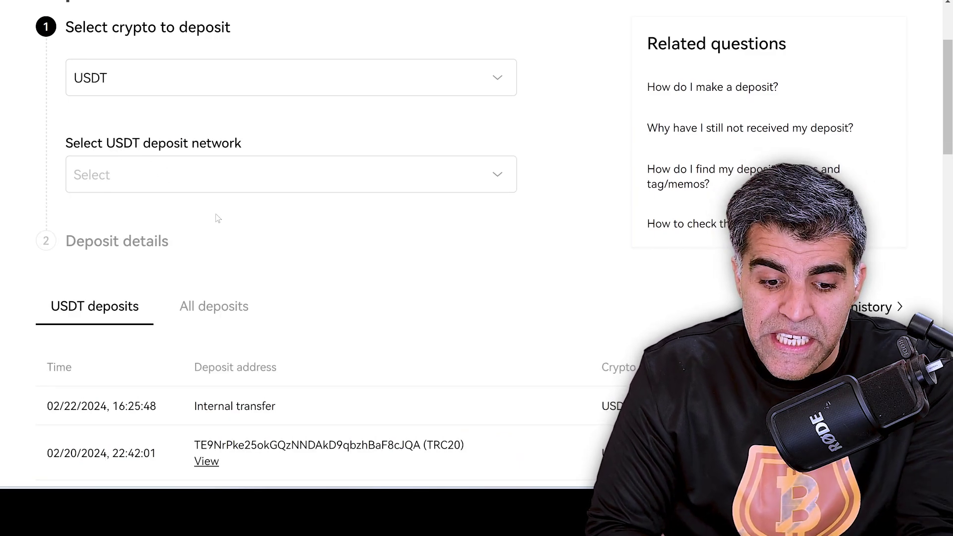
Browse the USDT deposit network list and close it without selecting a network.
click(260, 173)
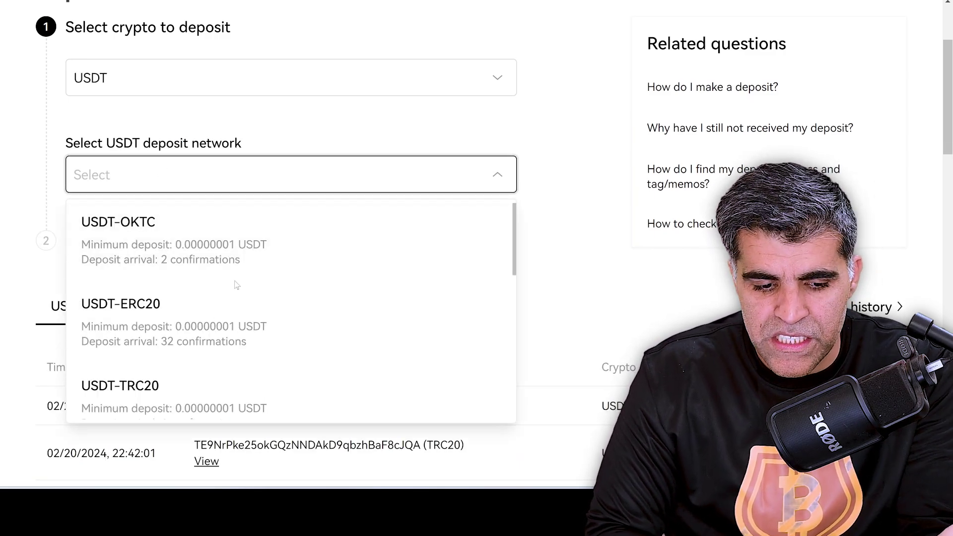
scroll(236, 284, down, 3)
scroll(237, 284, down, 5)
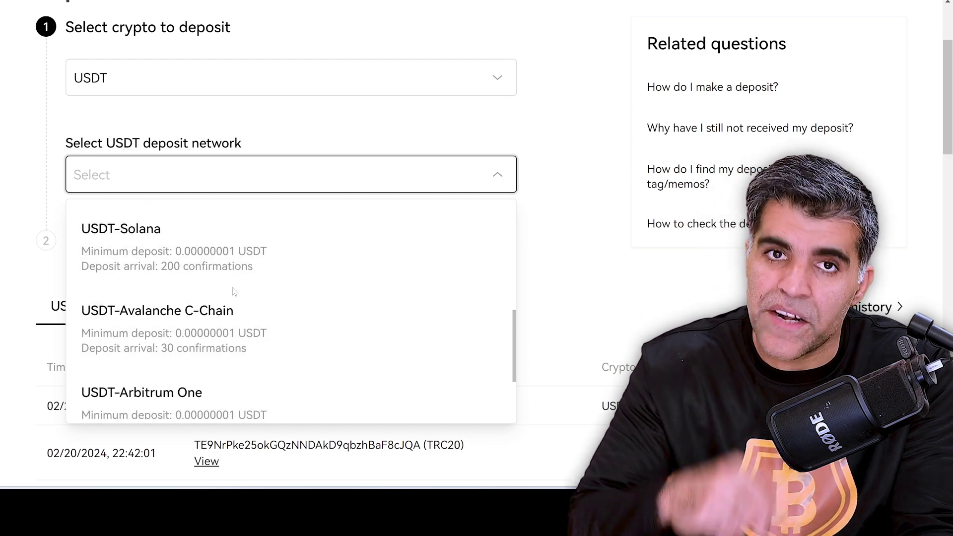
scroll(233, 293, down, 1)
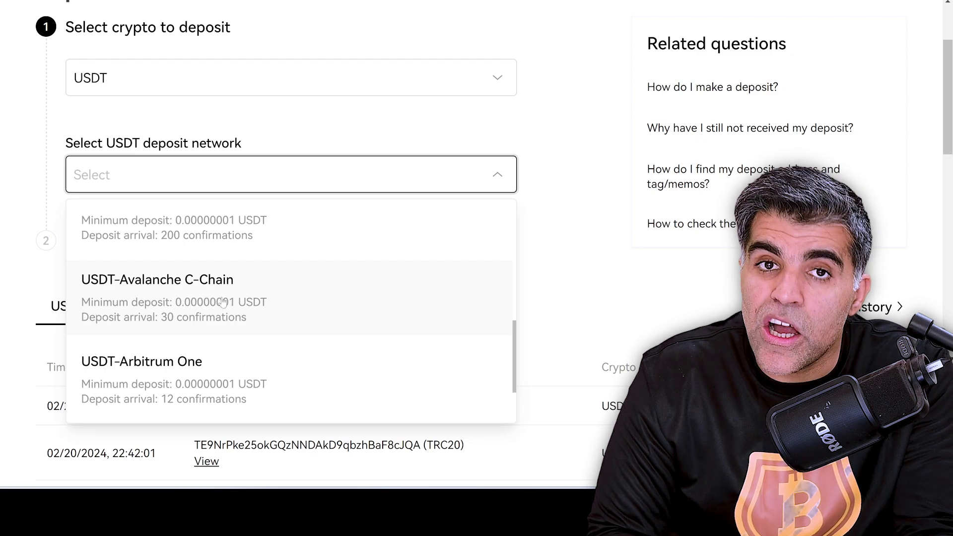
scroll(224, 302, down, 2)
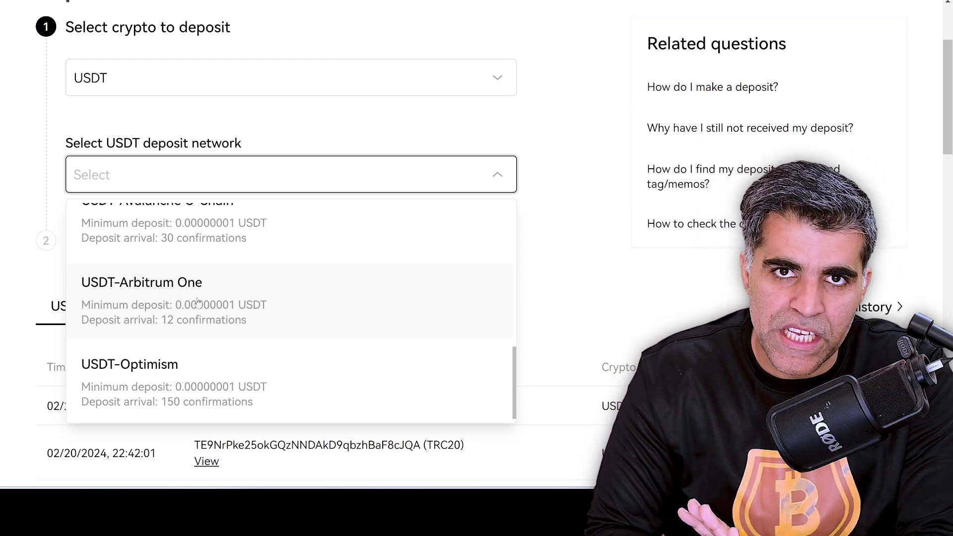
scroll(198, 302, up, 8)
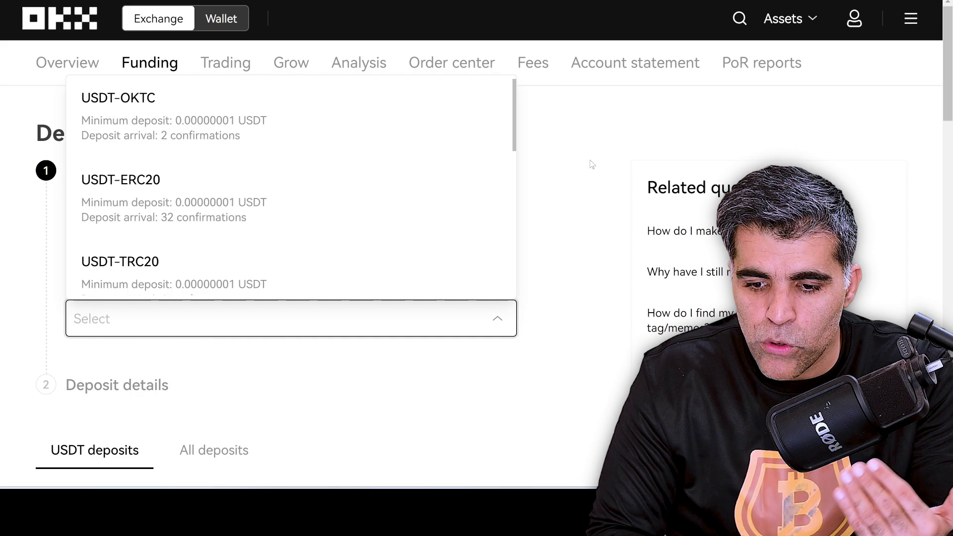
click(591, 164)
mouse_move(808, 10)
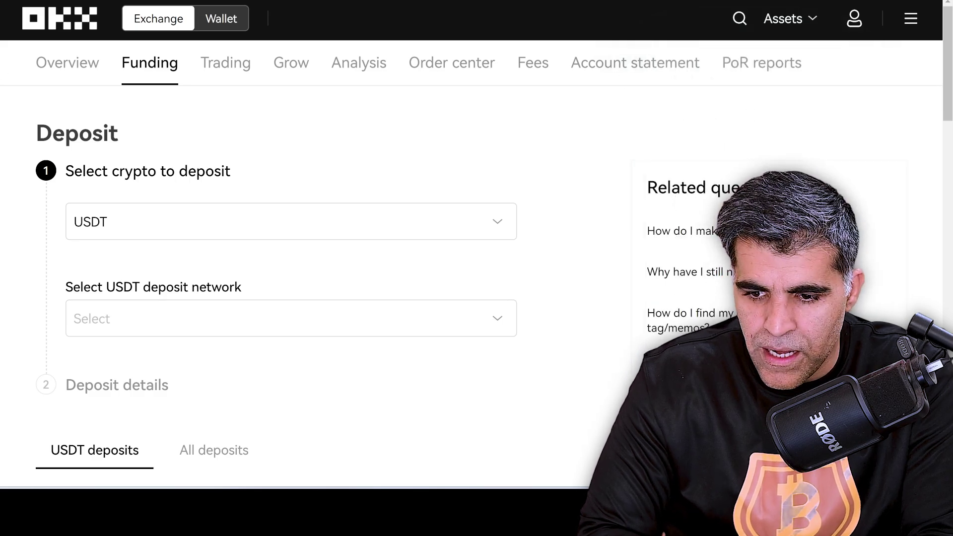
Open the side navigation drawer from the top-right menu icon.
click(912, 18)
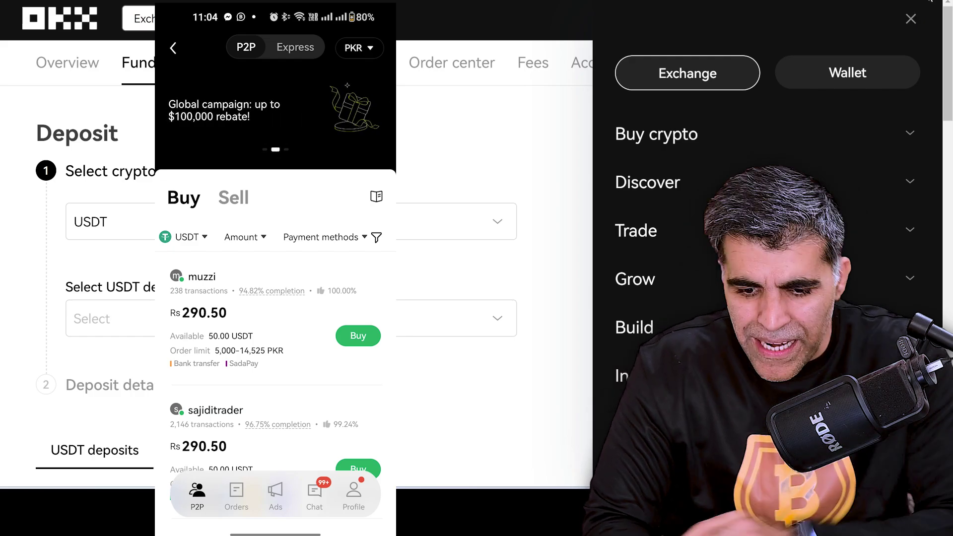
Go to the P2P trading marketplace from the Buy crypto options.
click(625, 135)
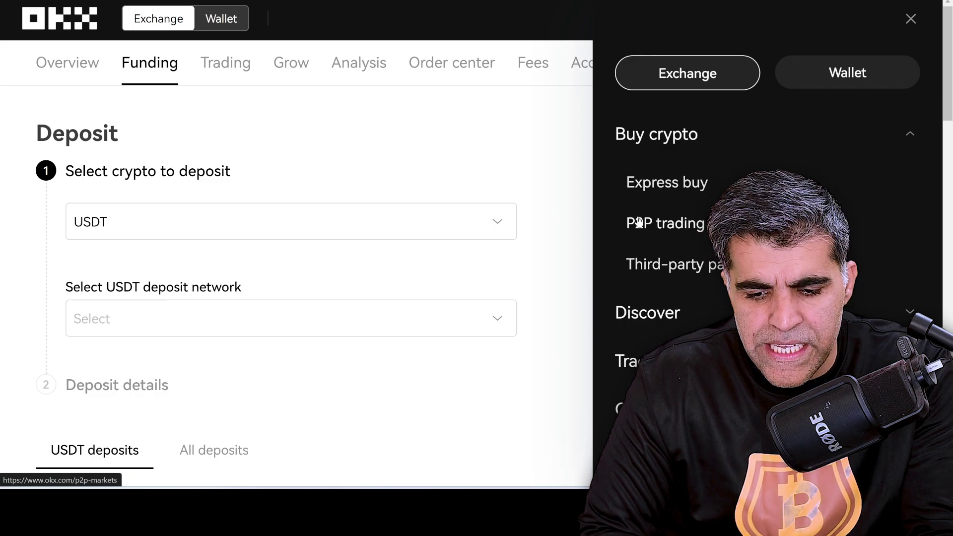
click(639, 223)
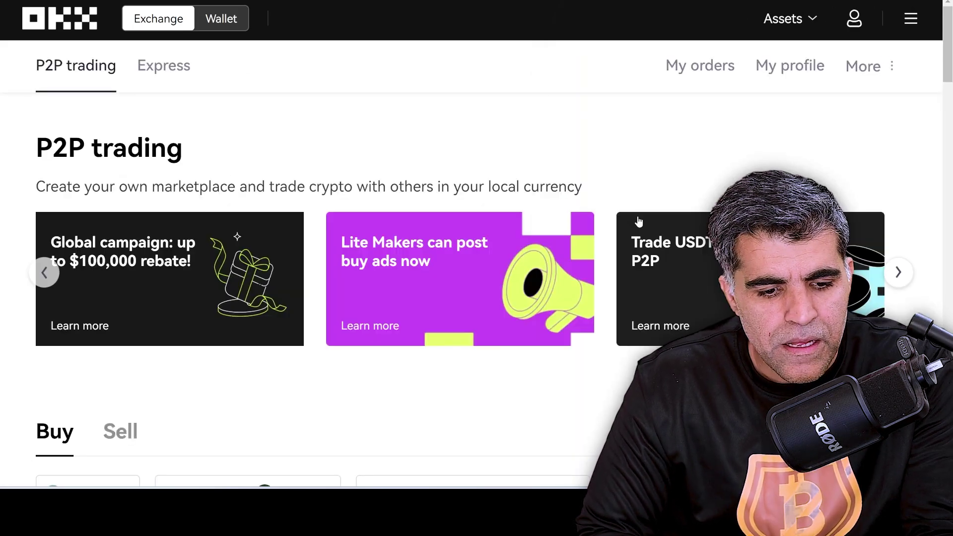
scroll(230, 100, down, 1)
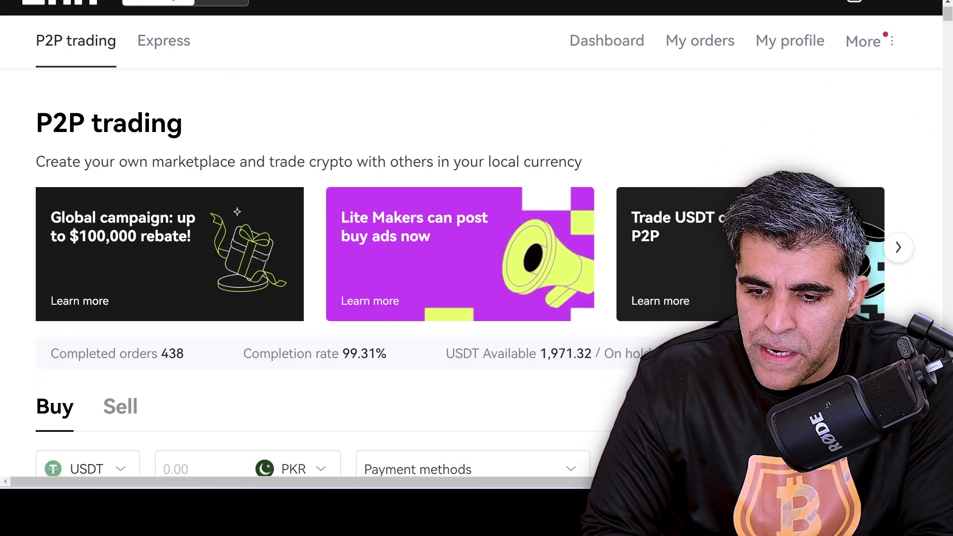
Open My profile and scroll down to the Manage payment methods settings.
mouse_move(817, 9)
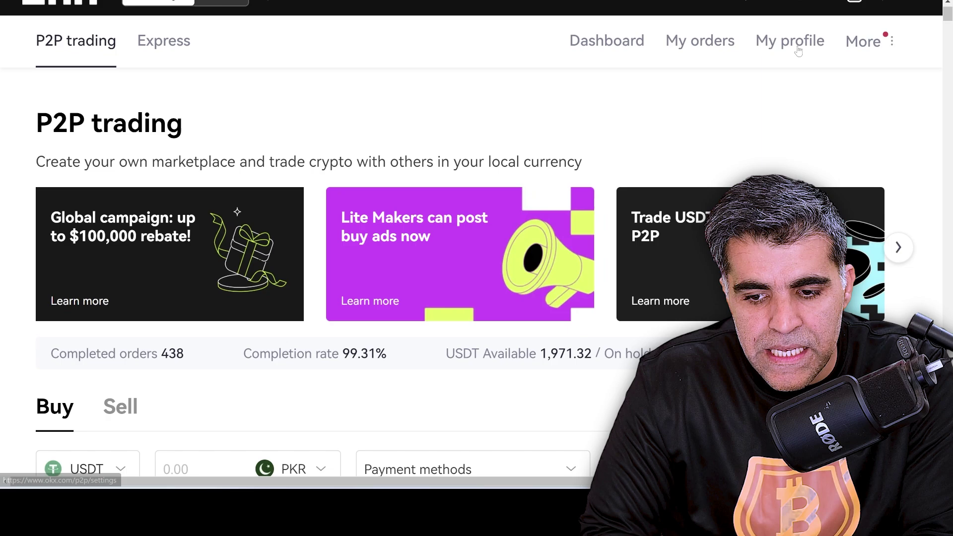
click(797, 50)
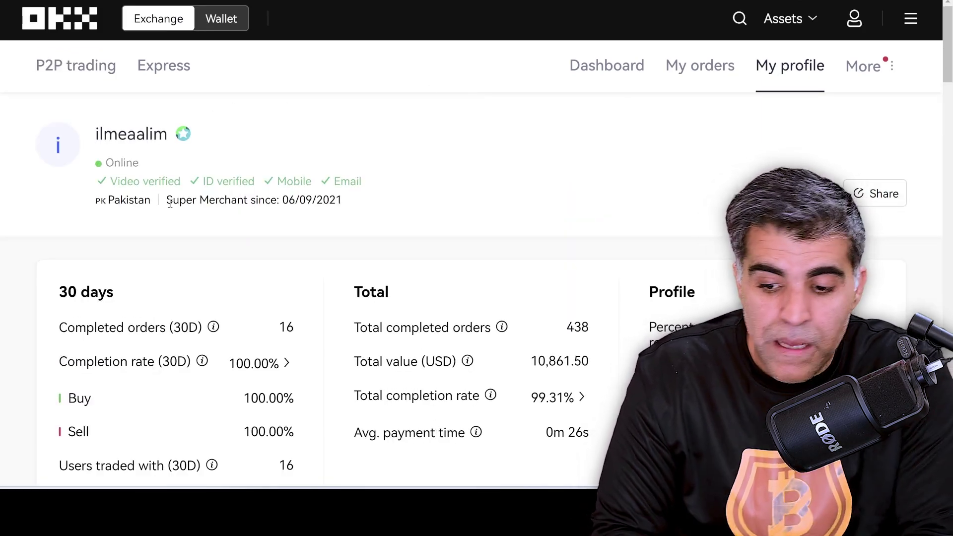
scroll(169, 204, down, 3)
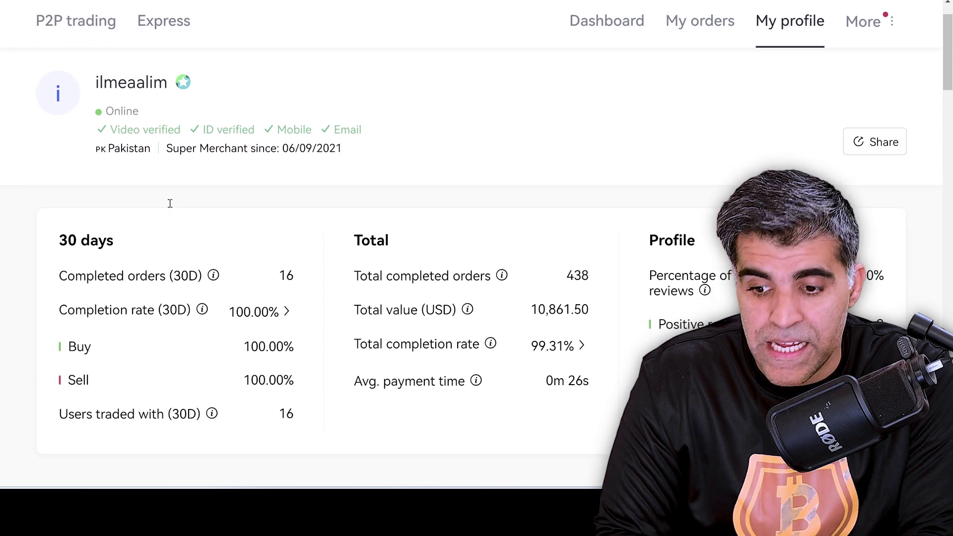
scroll(170, 203, up, 2)
scroll(172, 208, down, 5)
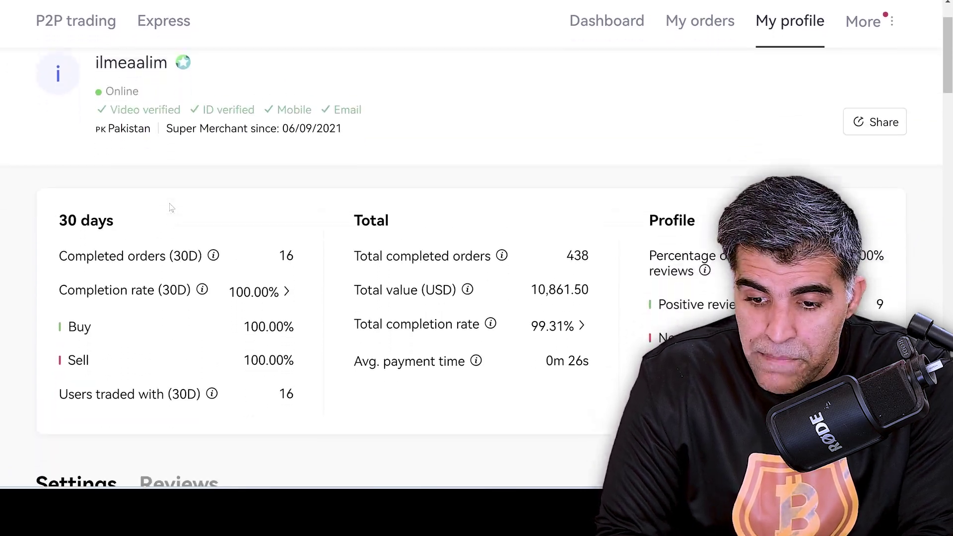
scroll(171, 207, down, 1)
scroll(171, 208, down, 6)
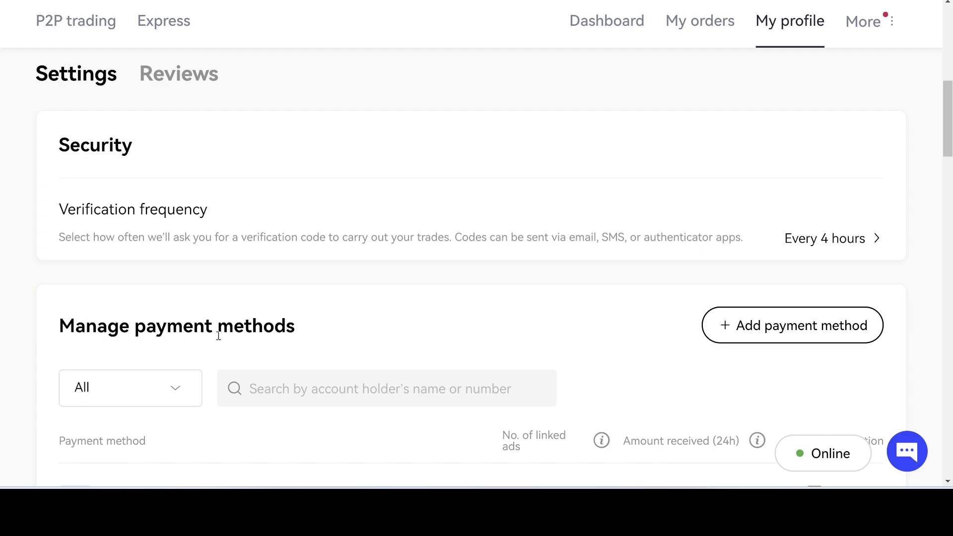
Start a new payment method and choose Bank transfer by searching 'bank'.
click(756, 340)
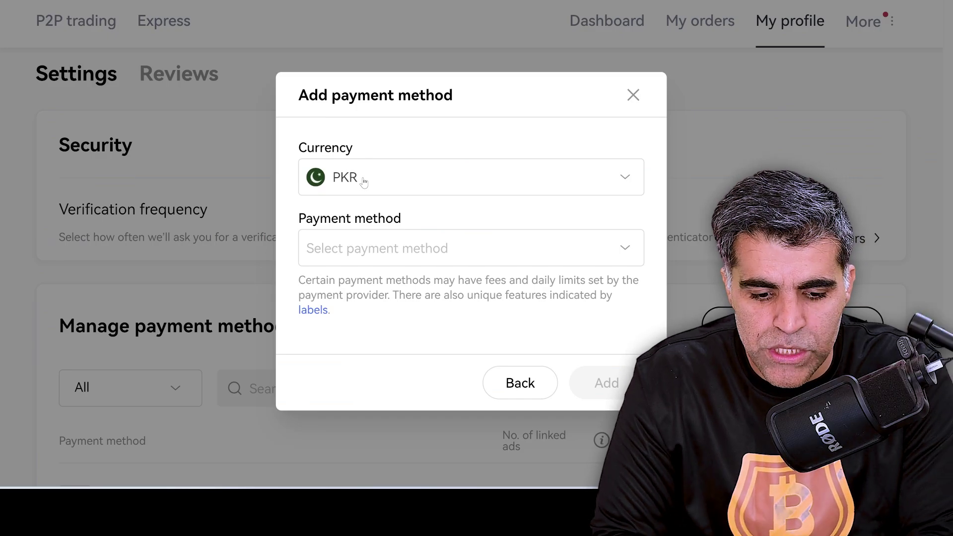
click(350, 253)
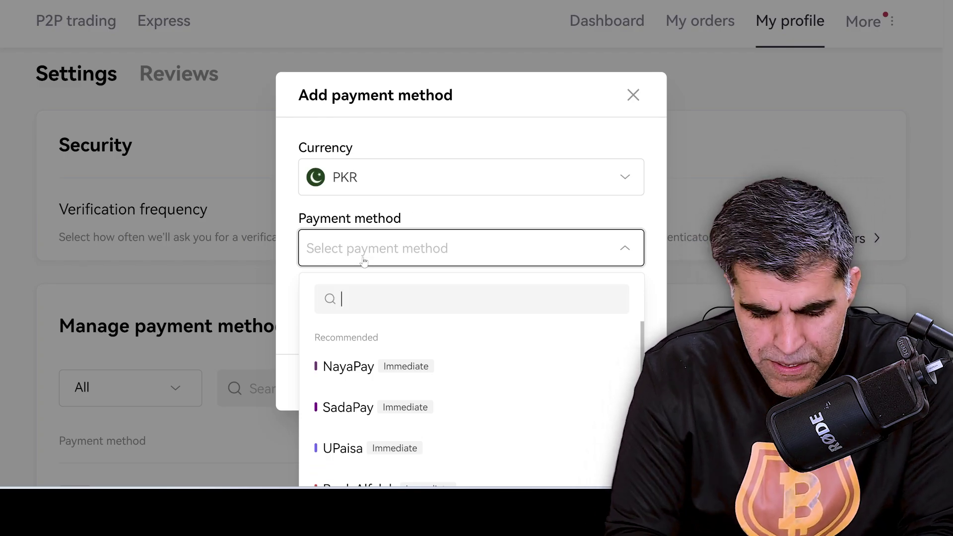
text(ban)
key(BackSpace)
text(ank)
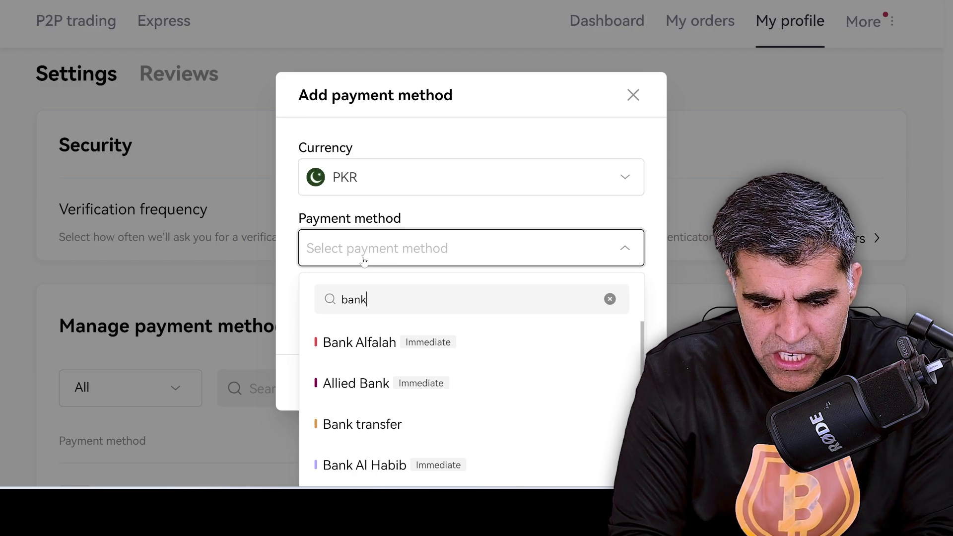
scroll(394, 366, down, 3)
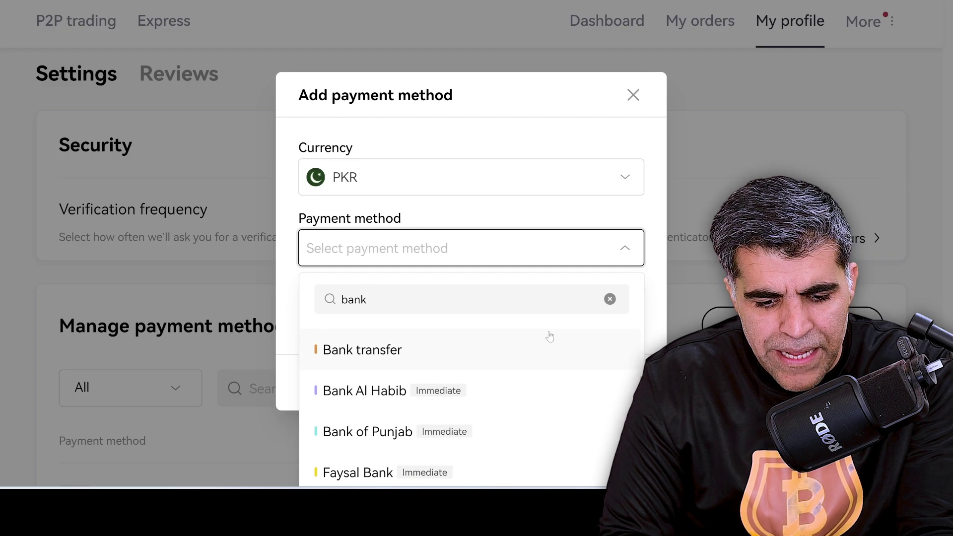
click(371, 350)
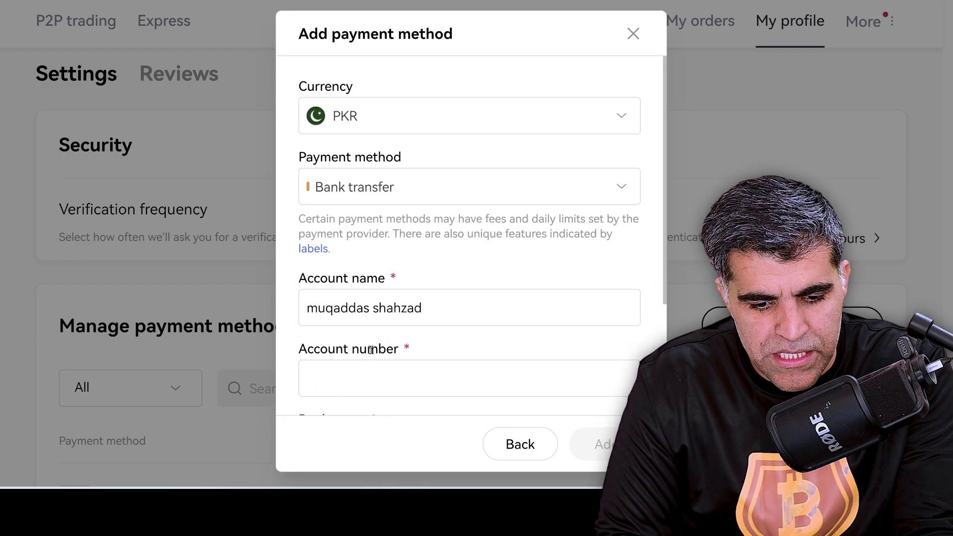
Review the prefilled account name and the empty account number and bank fields.
scroll(408, 257, down, 3)
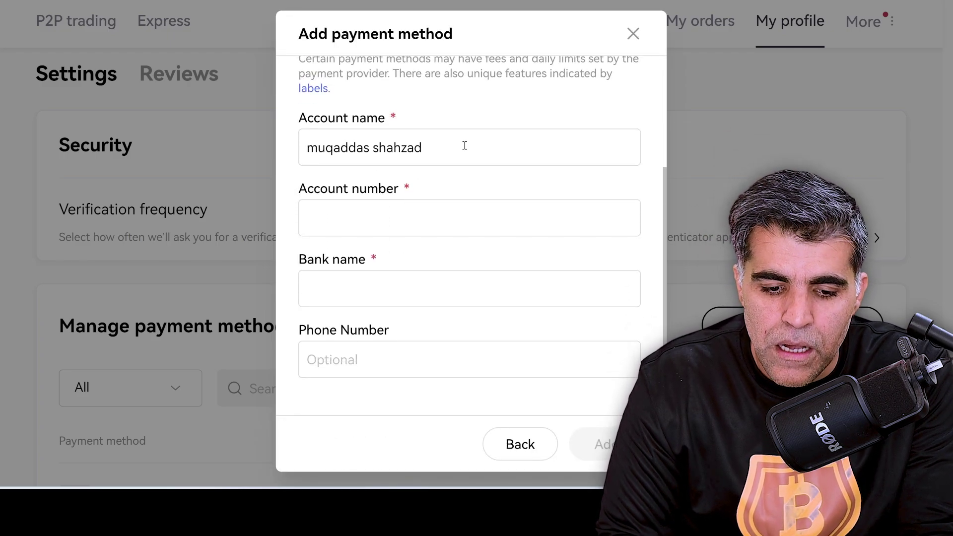
drag(464, 144, 232, 149)
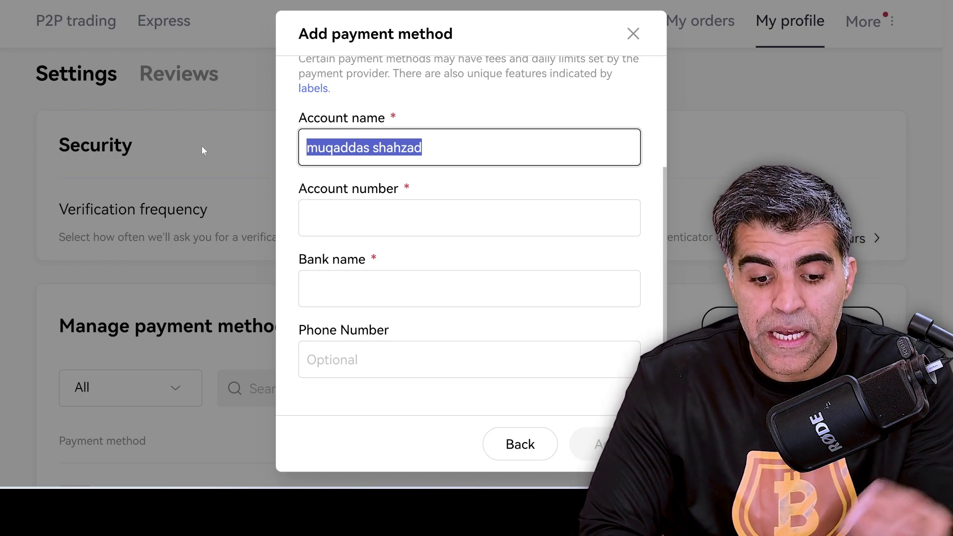
click(376, 203)
click(351, 259)
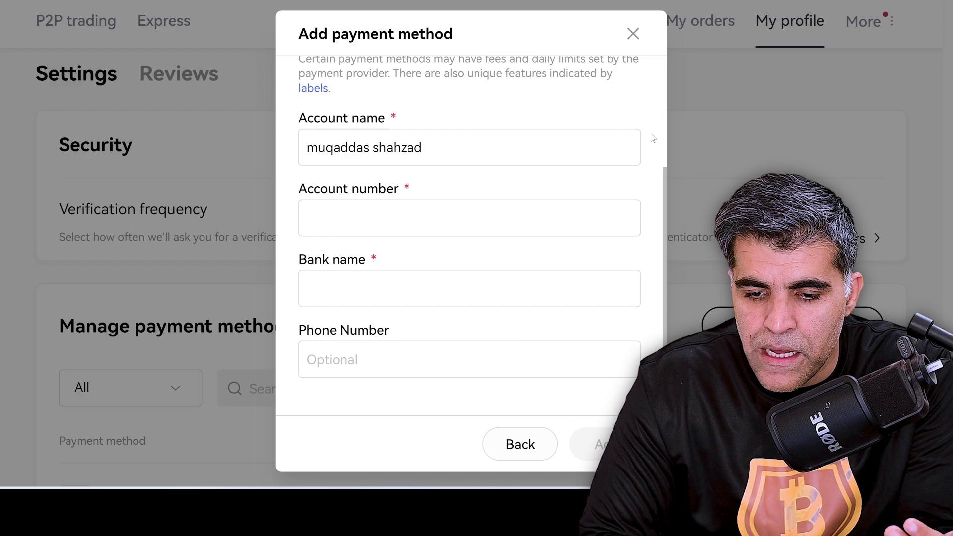
Cancel the payment method and go back to the P2P list of USDT offers in PKR.
click(633, 33)
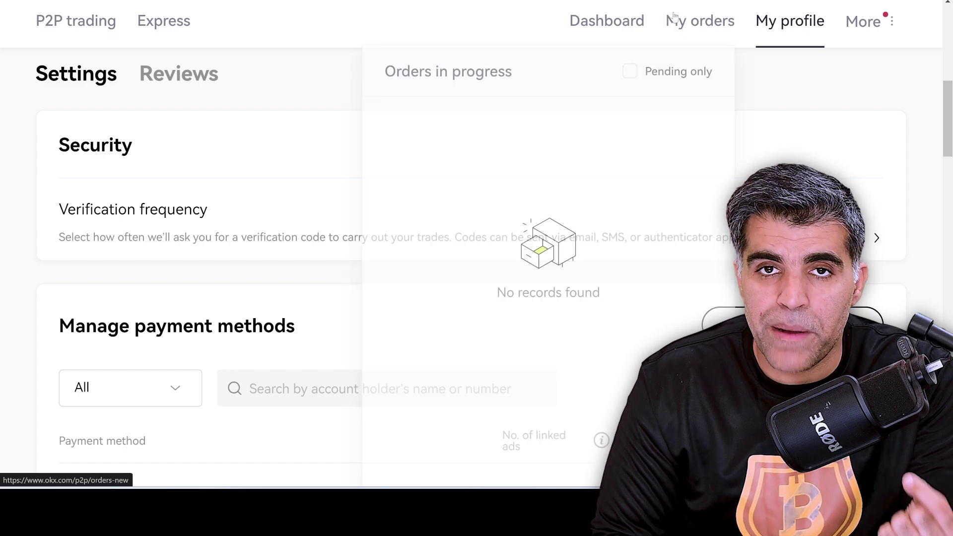
scroll(689, 13, up, 10)
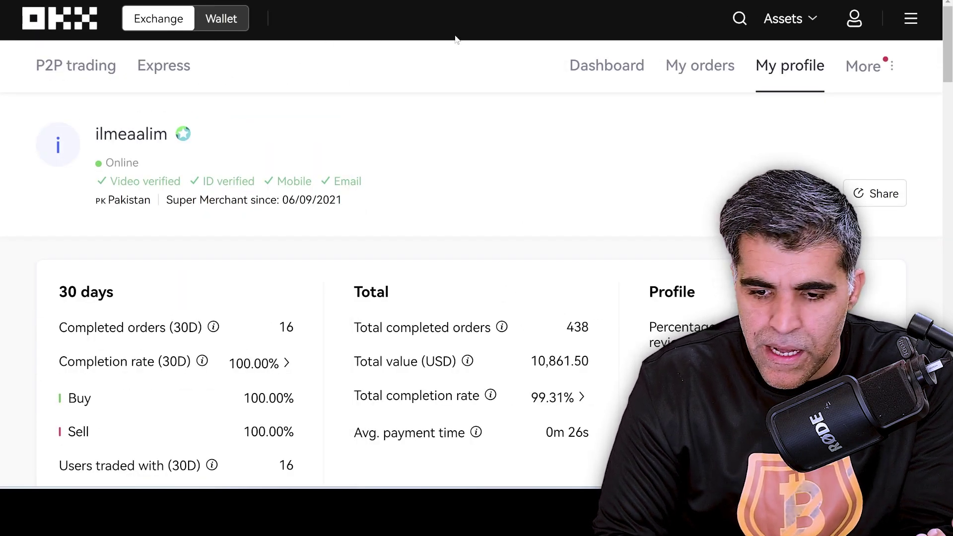
click(60, 73)
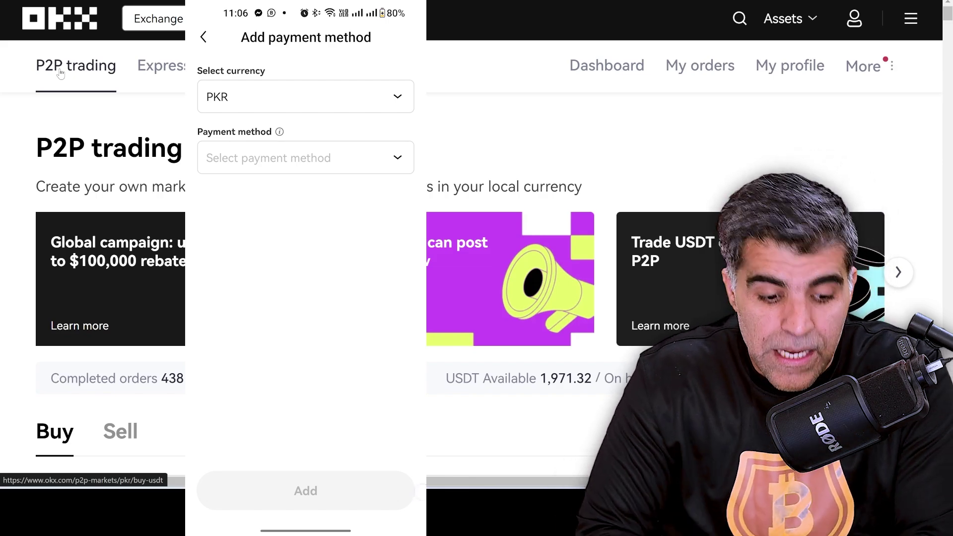
scroll(42, 345, down, 7)
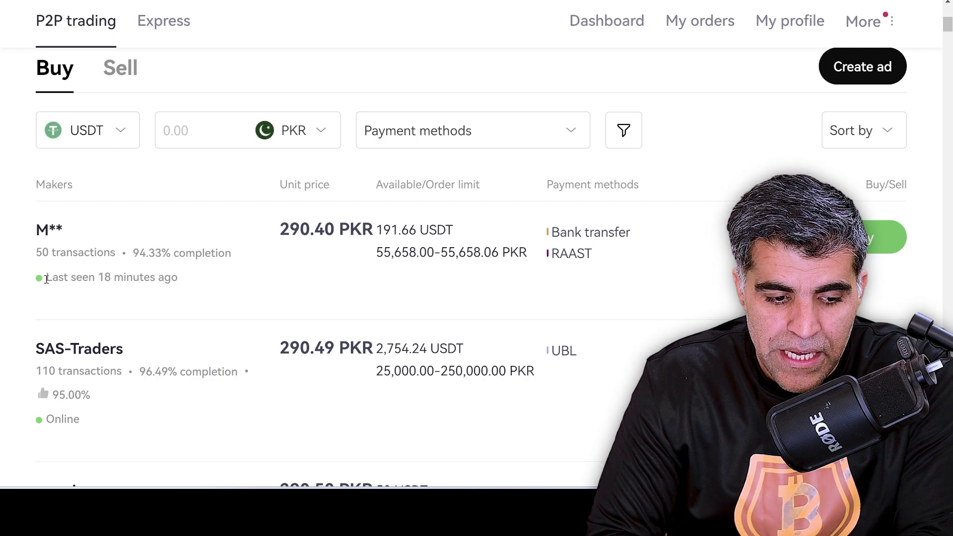
scroll(67, 283, down, 1)
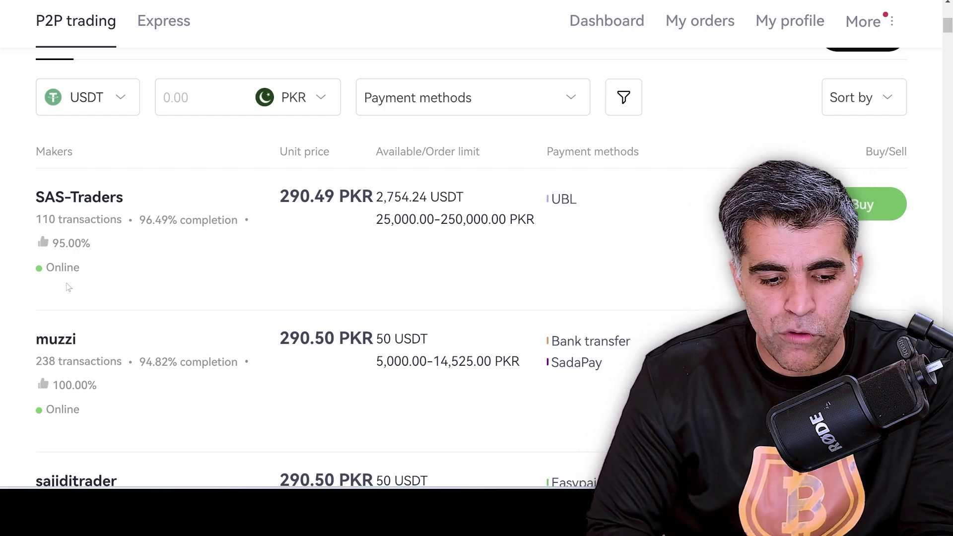
scroll(68, 288, up, 1)
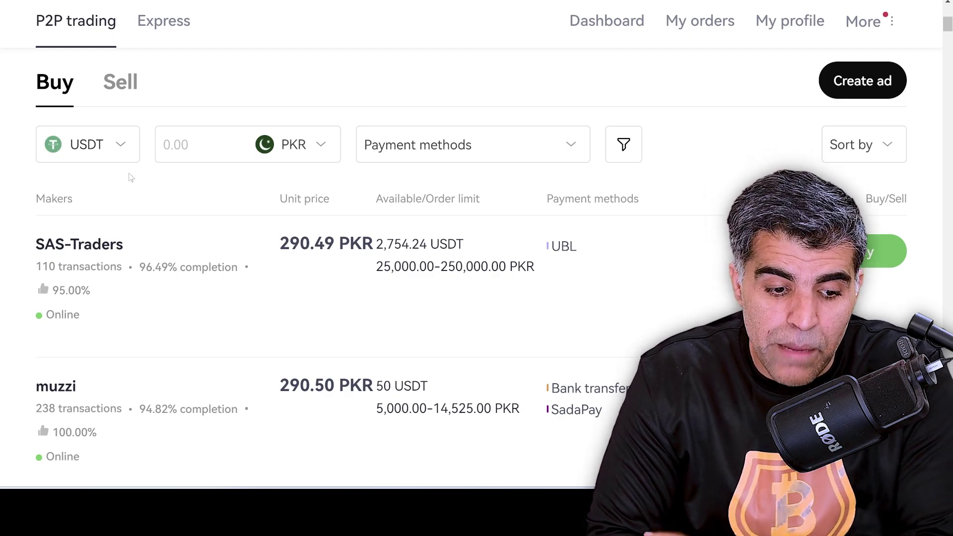
click(105, 157)
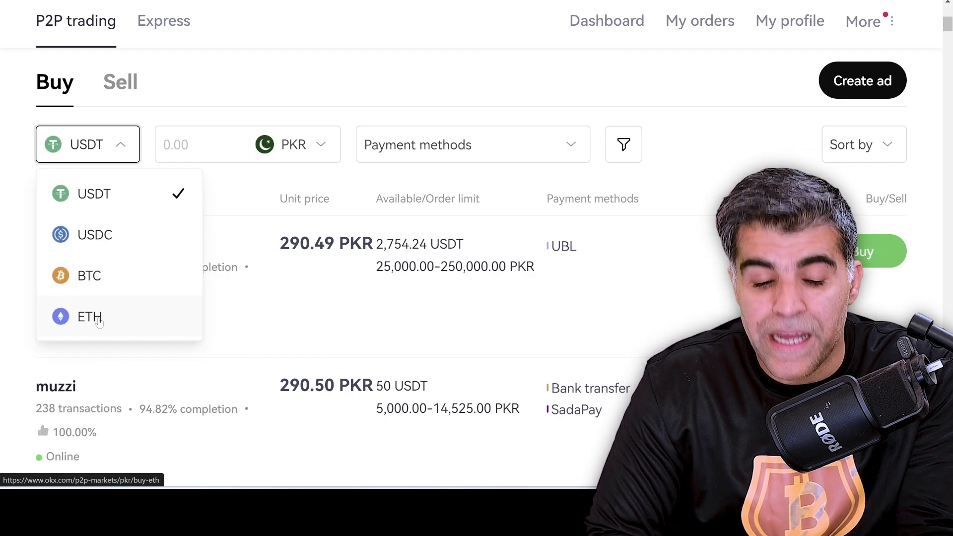
click(461, 53)
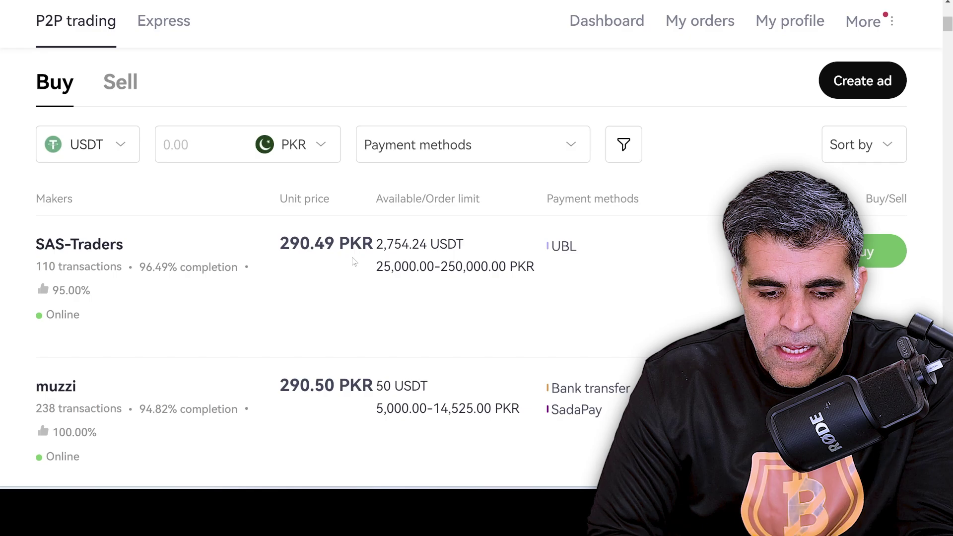
scroll(624, 295, down, 1)
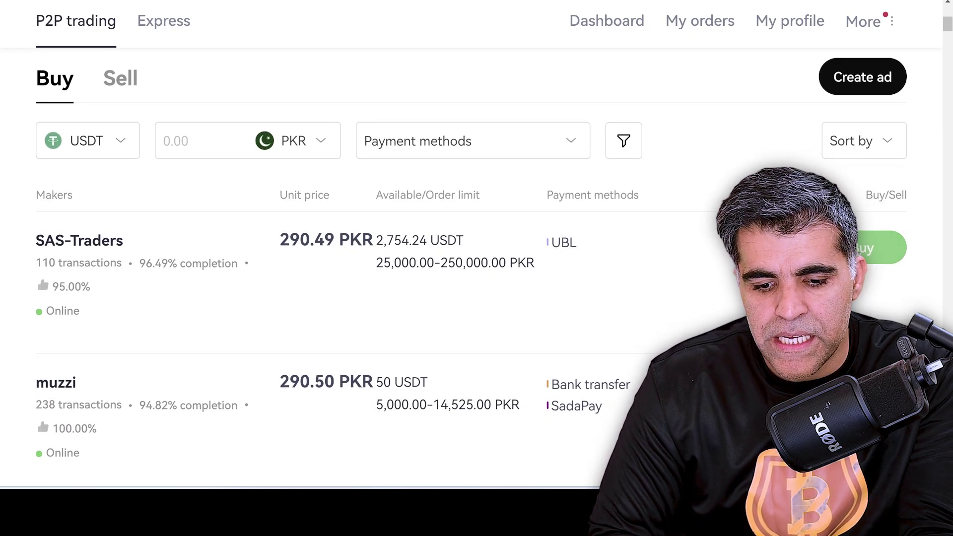
click(878, 247)
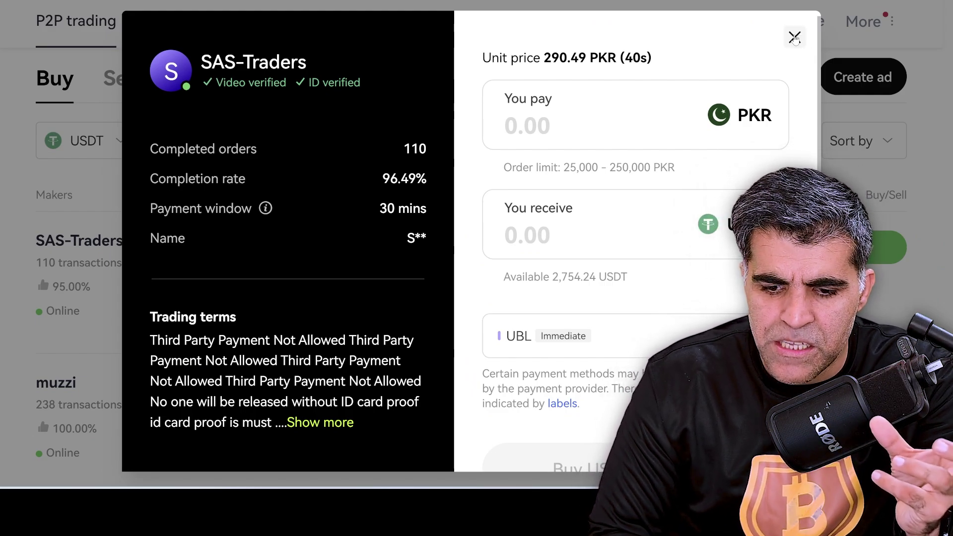
click(795, 37)
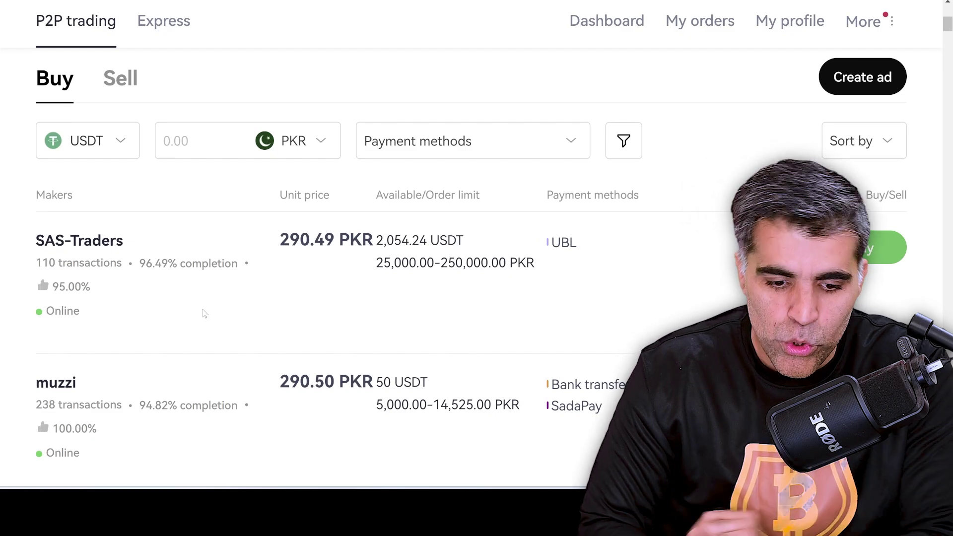
scroll(204, 313, down, 6)
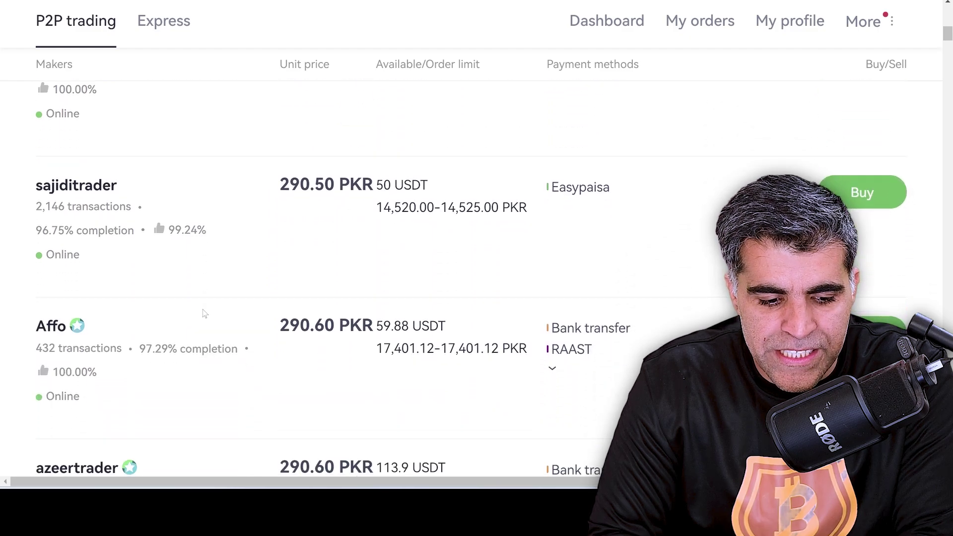
scroll(203, 313, down, 3)
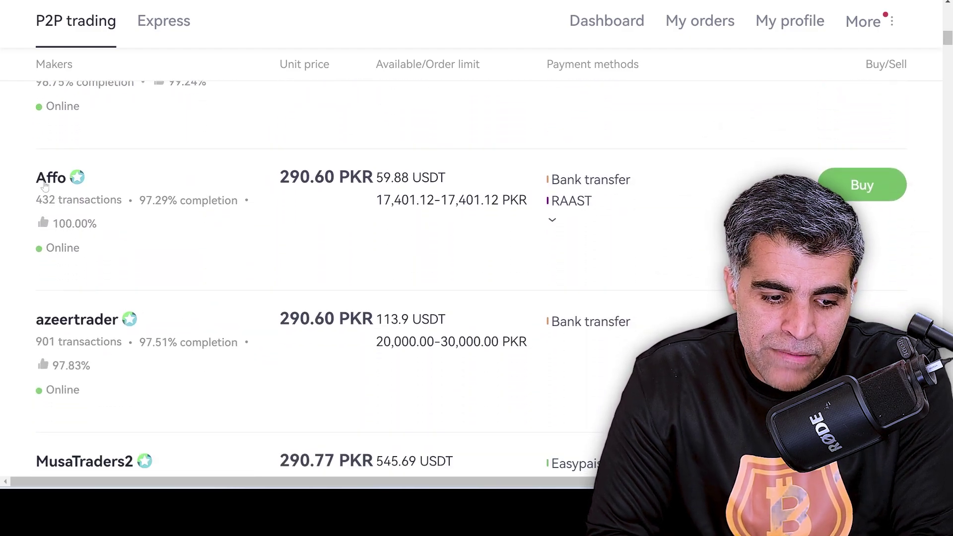
mouse_move(77, 180)
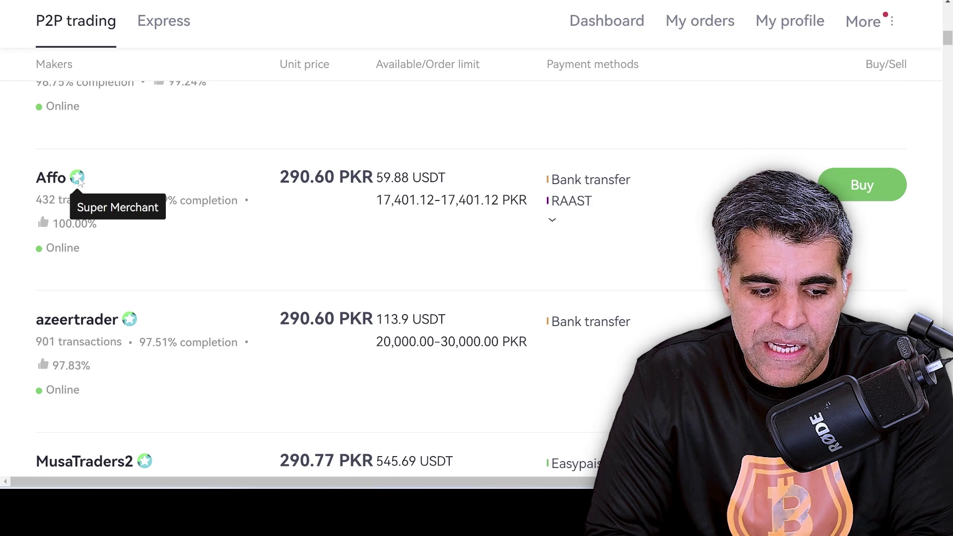
scroll(116, 309, down, 2)
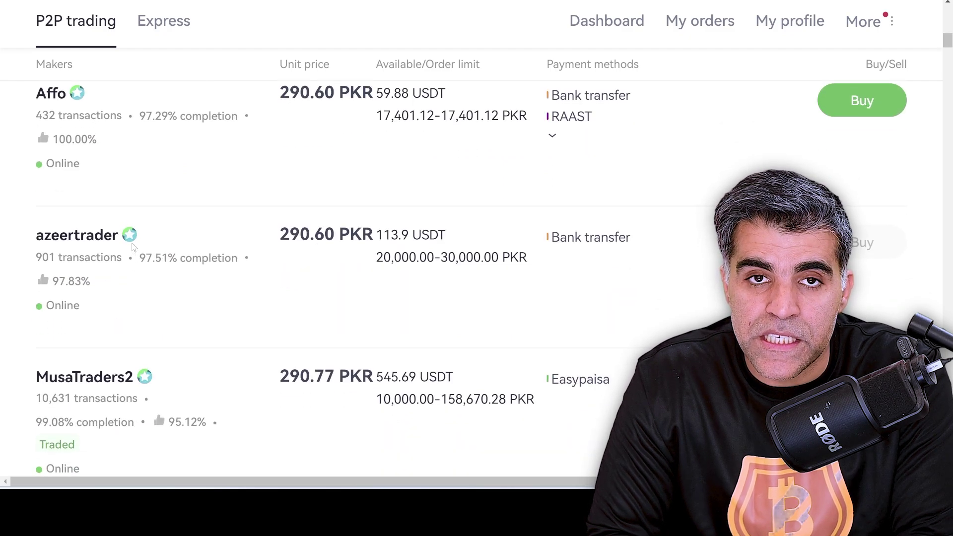
scroll(133, 247, up, 5)
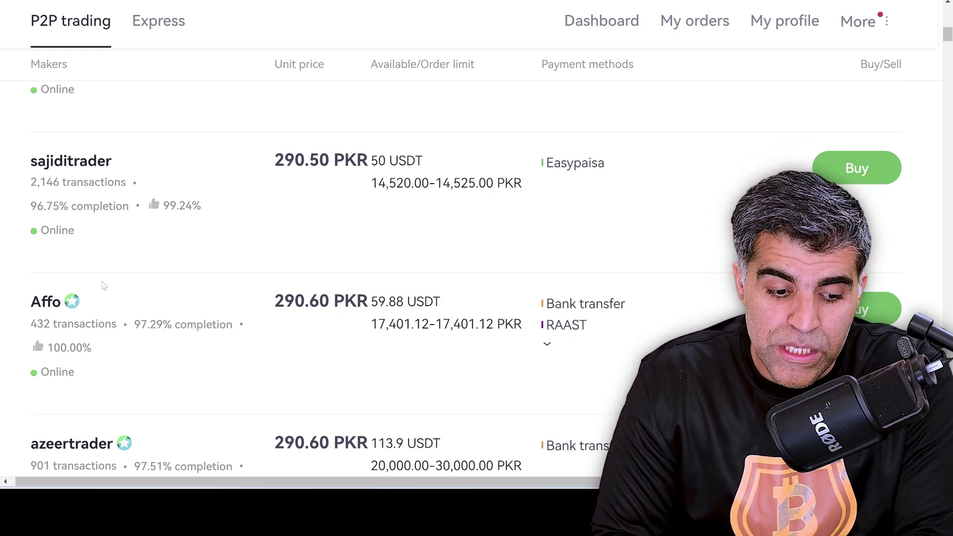
scroll(100, 283, down, 3)
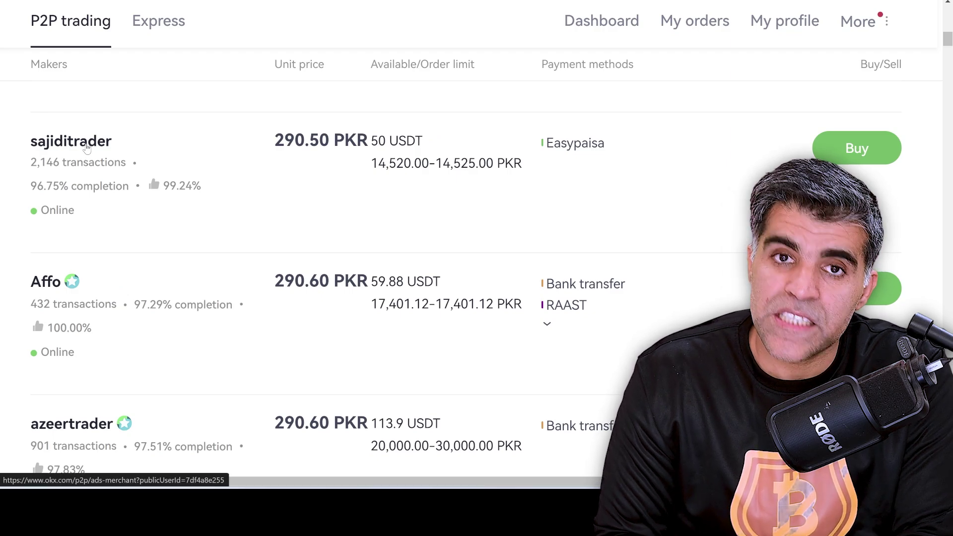
click(88, 147)
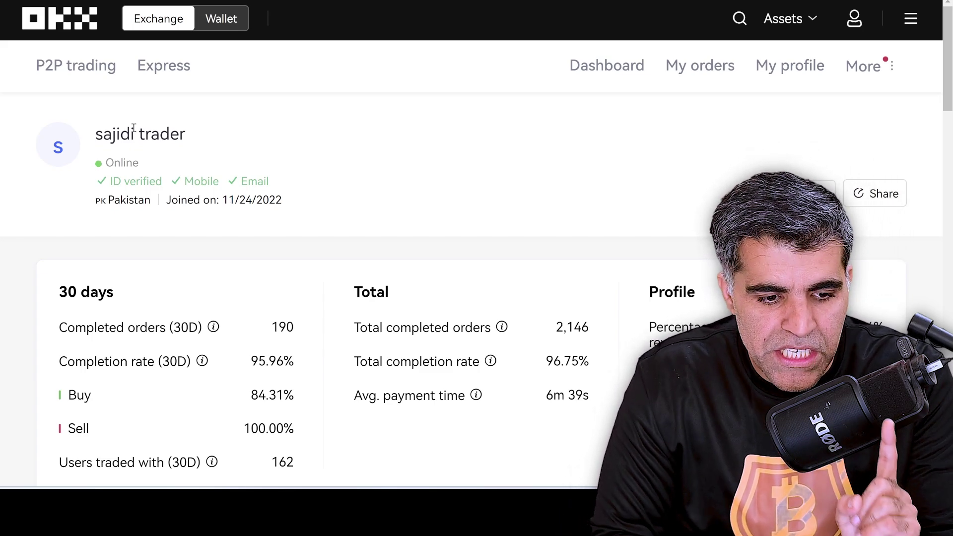
Return to the P2P marketplace and open the buy form for the top offer.
click(85, 75)
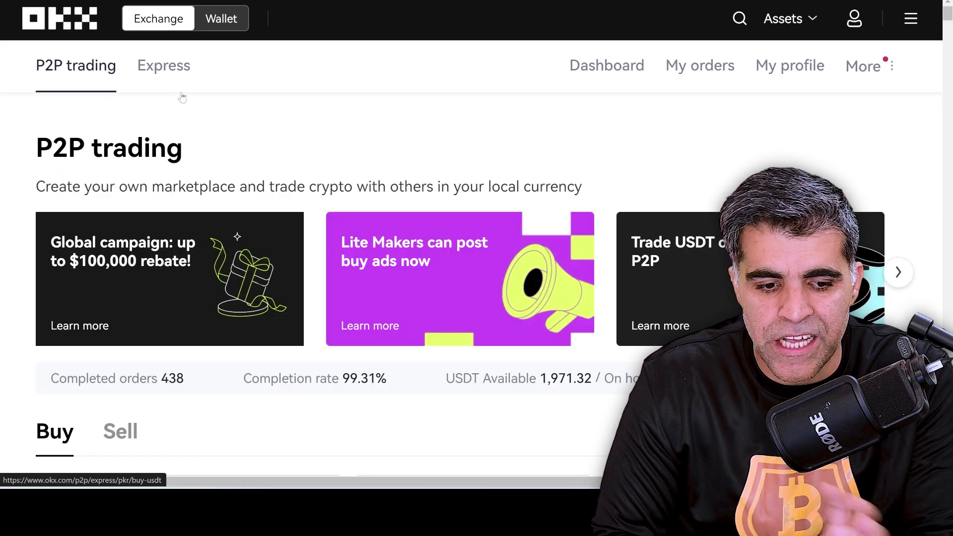
scroll(202, 166, down, 7)
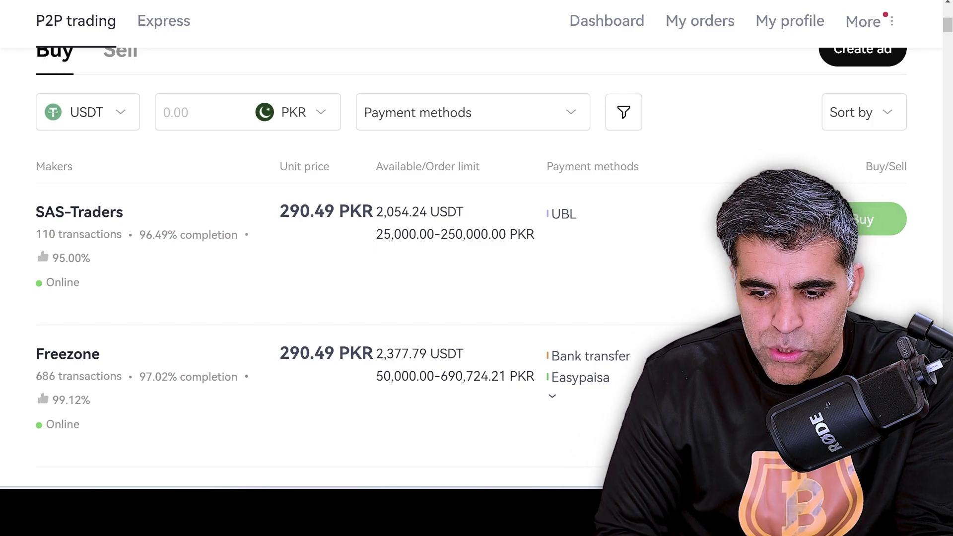
click(876, 219)
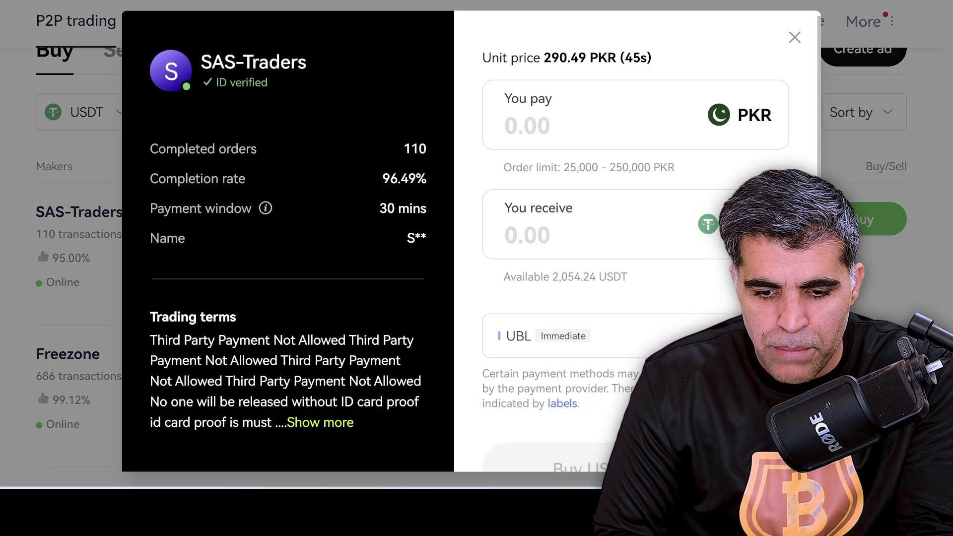
Enter 25,000 PKR to pay, keep UBL as payment, then close the form unsubmitted.
click(548, 134)
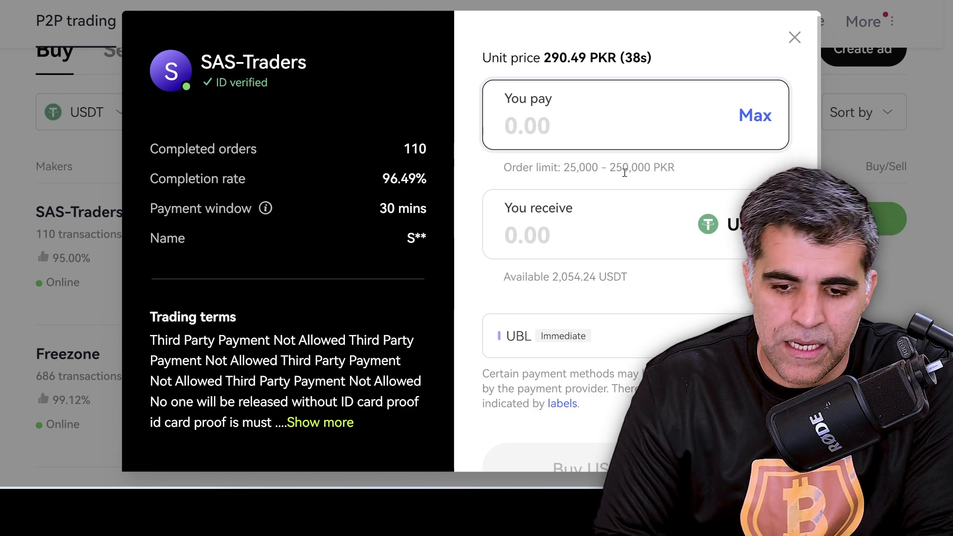
text(25,00)
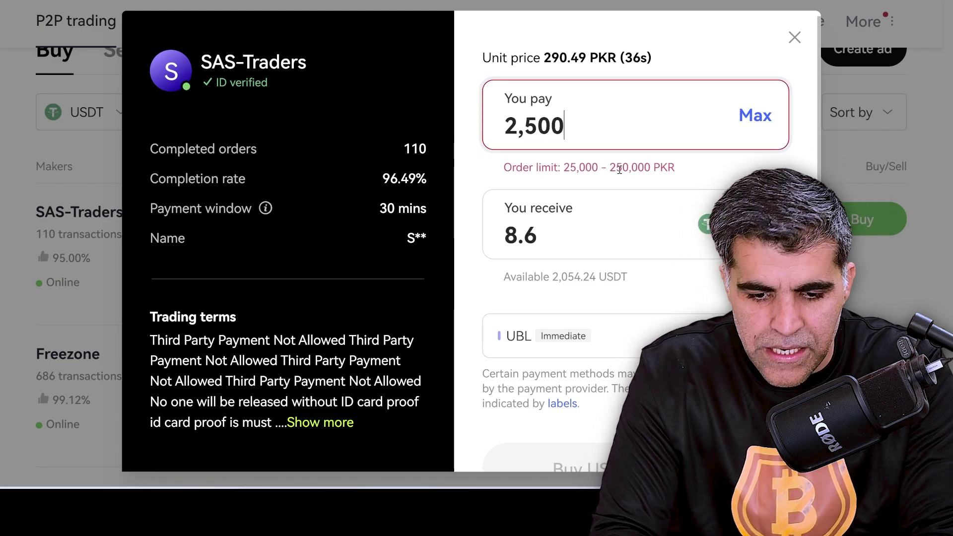
text(0)
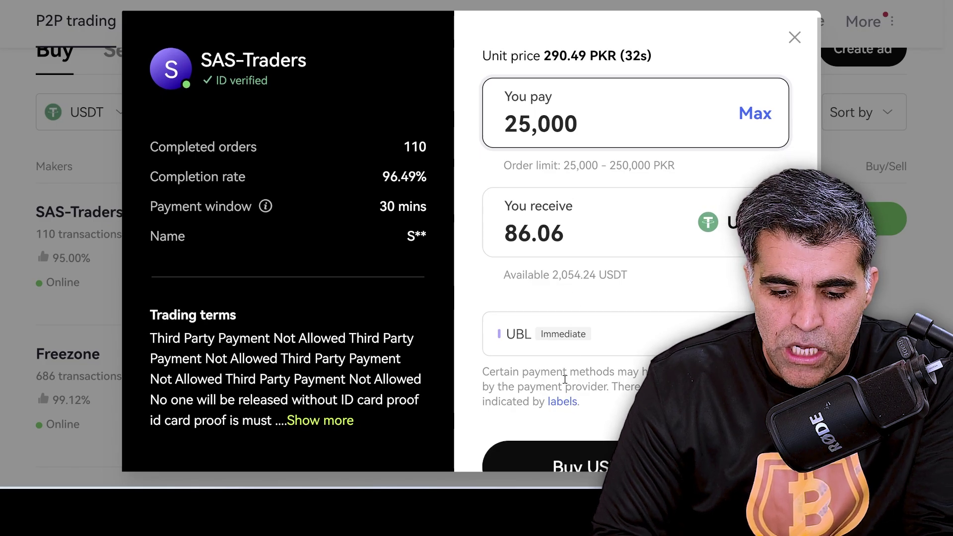
click(603, 340)
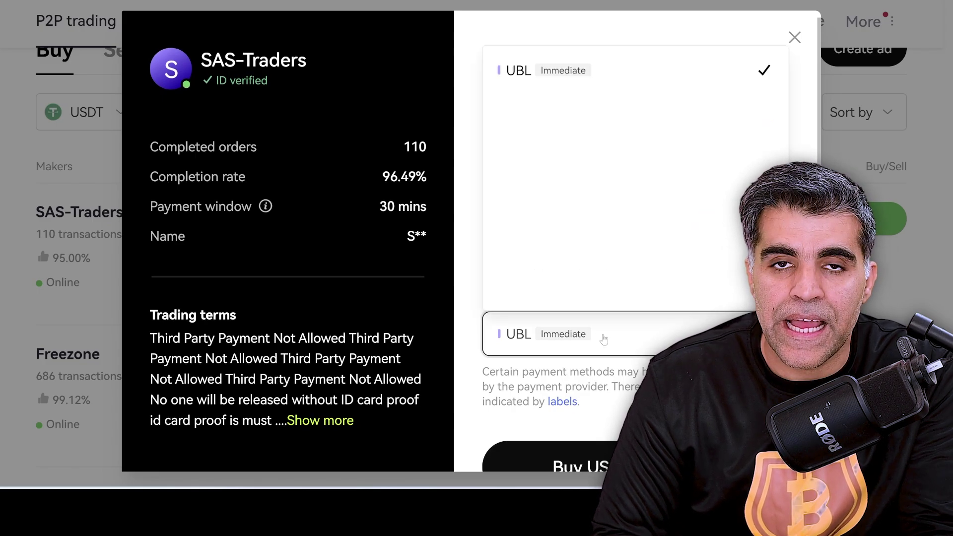
click(519, 77)
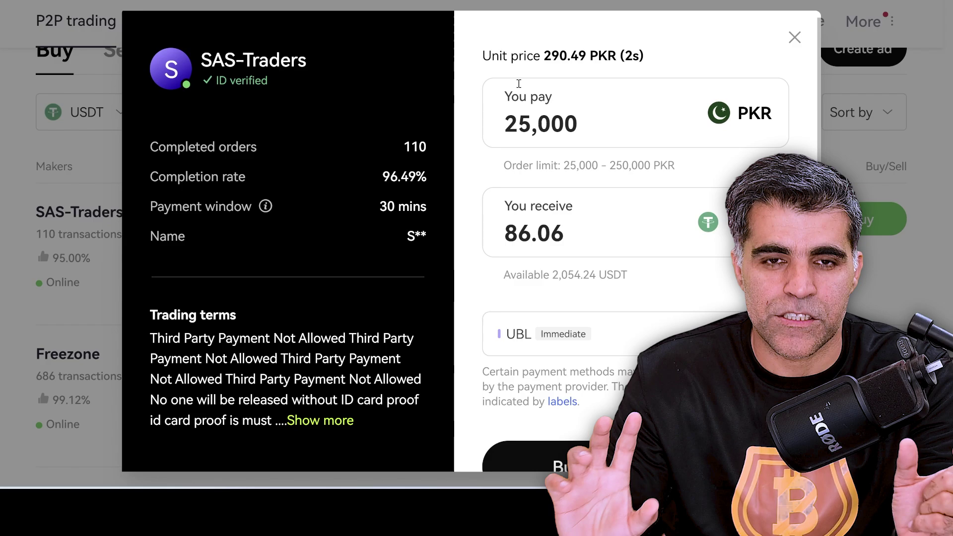
click(794, 38)
scroll(126, 100, up, 1)
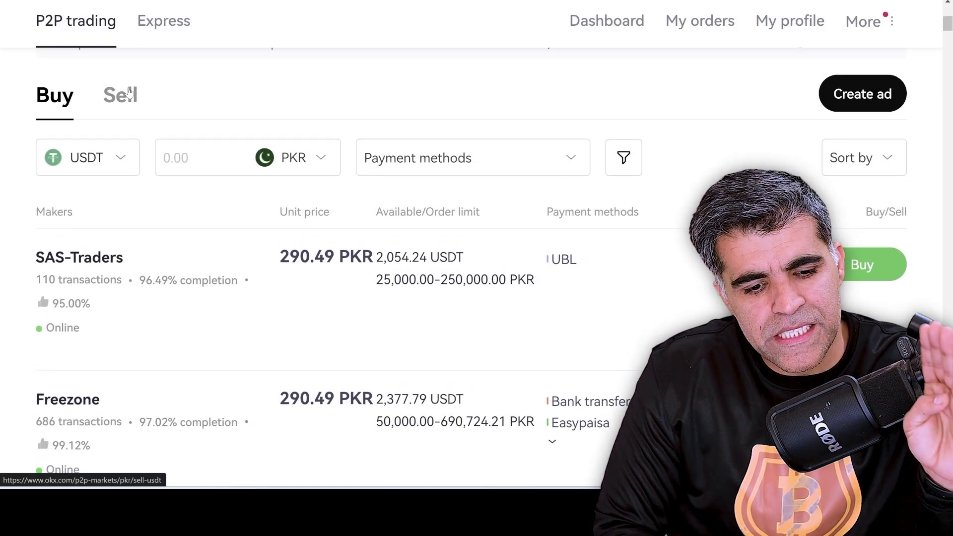
Switch to Sell offers, preview the top offer's You sell and You receive fields, then close it.
click(126, 110)
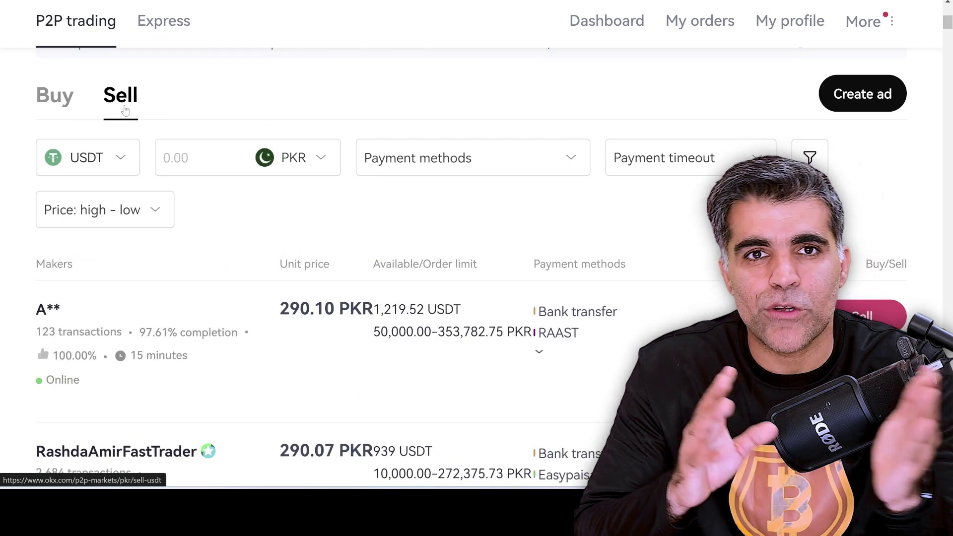
scroll(221, 183, down, 3)
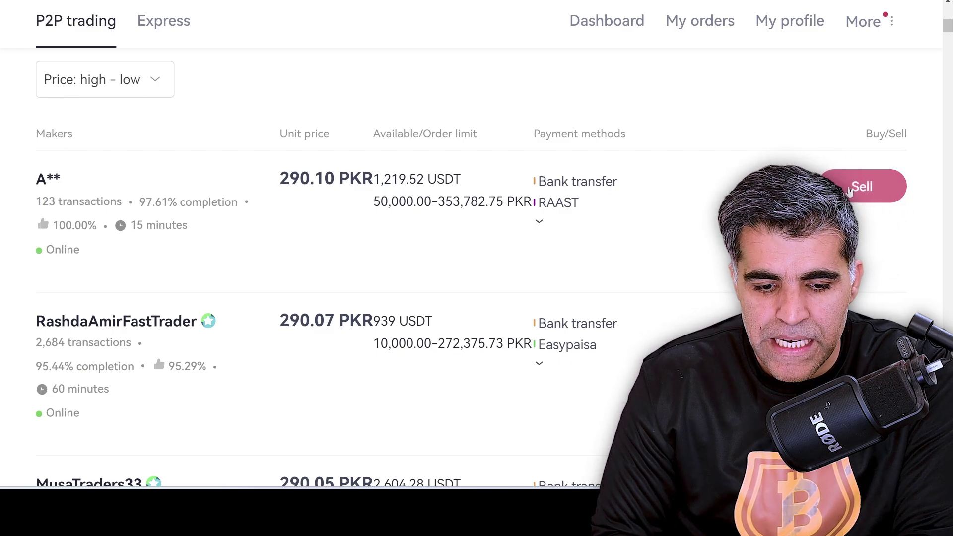
click(850, 192)
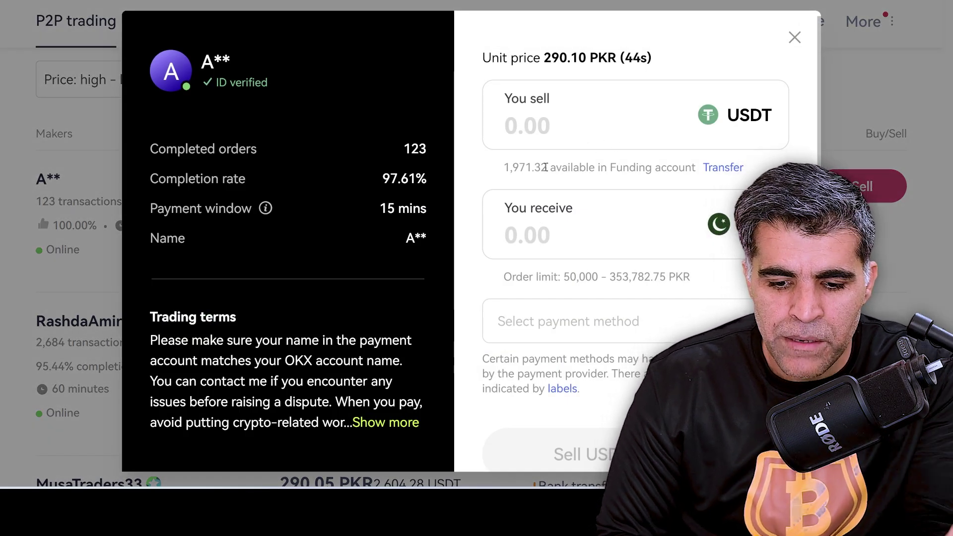
click(553, 125)
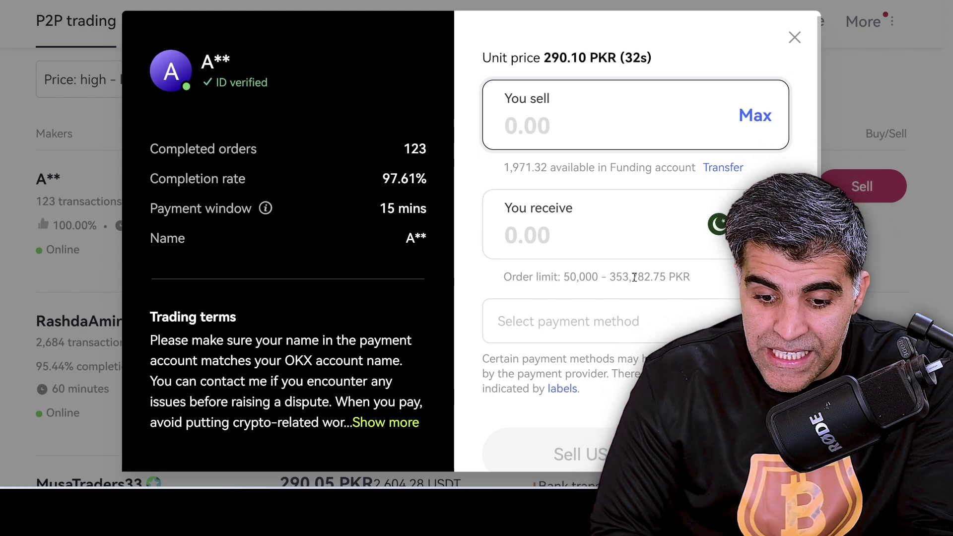
click(560, 242)
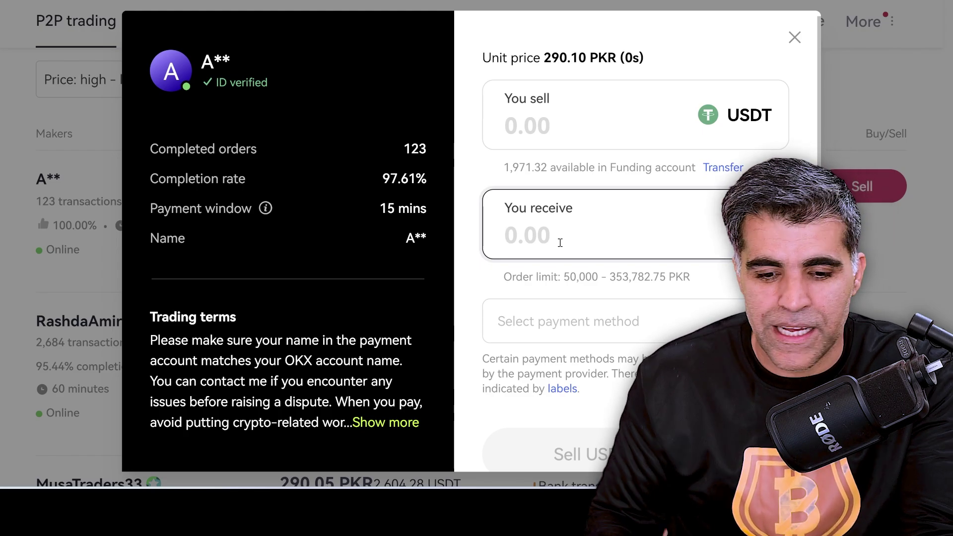
click(794, 37)
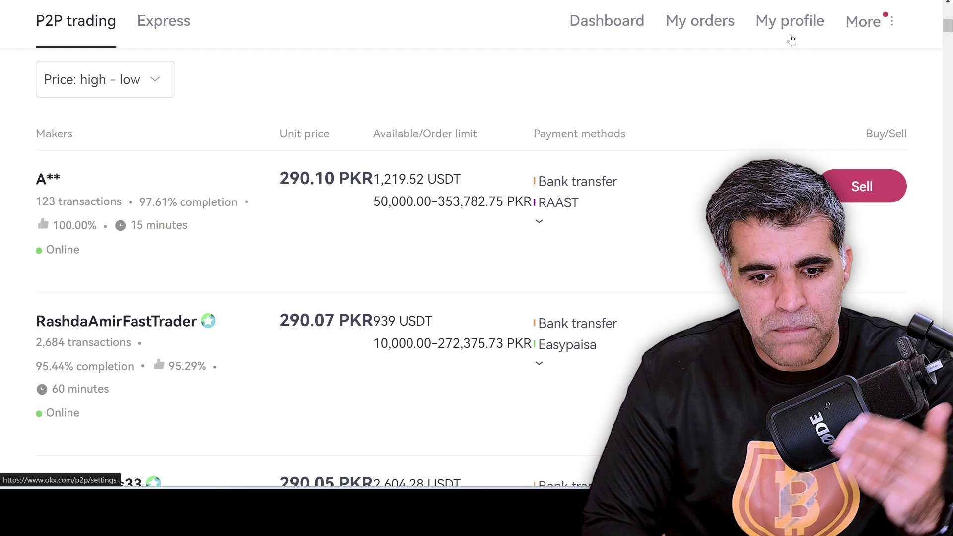
Open Spot trading from the Trade section of the navigation drawer.
scroll(791, 39, up, 7)
mouse_move(792, 40)
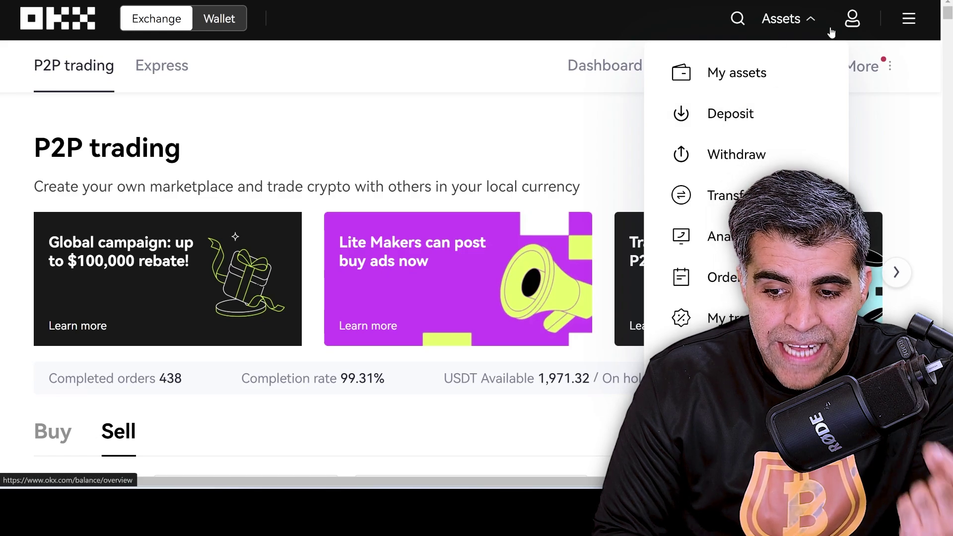
click(909, 21)
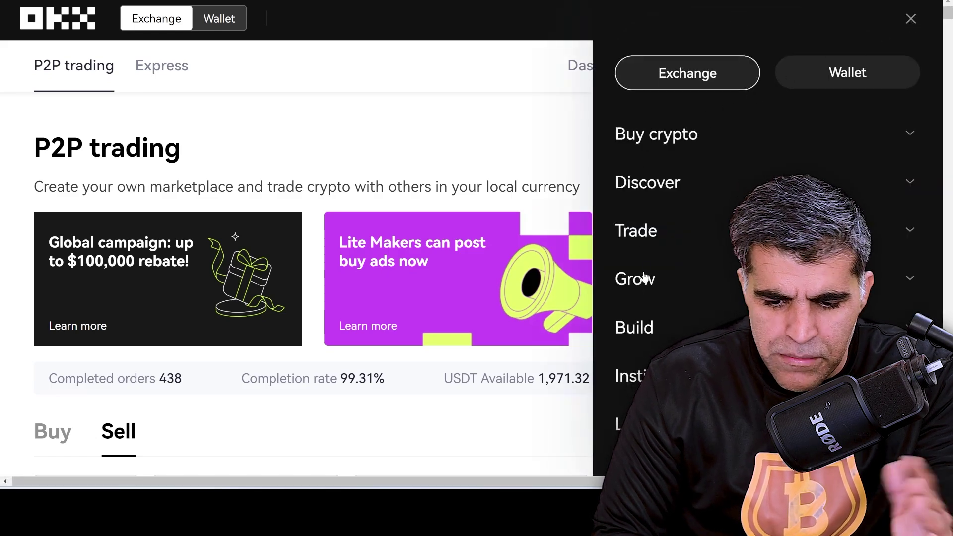
click(651, 232)
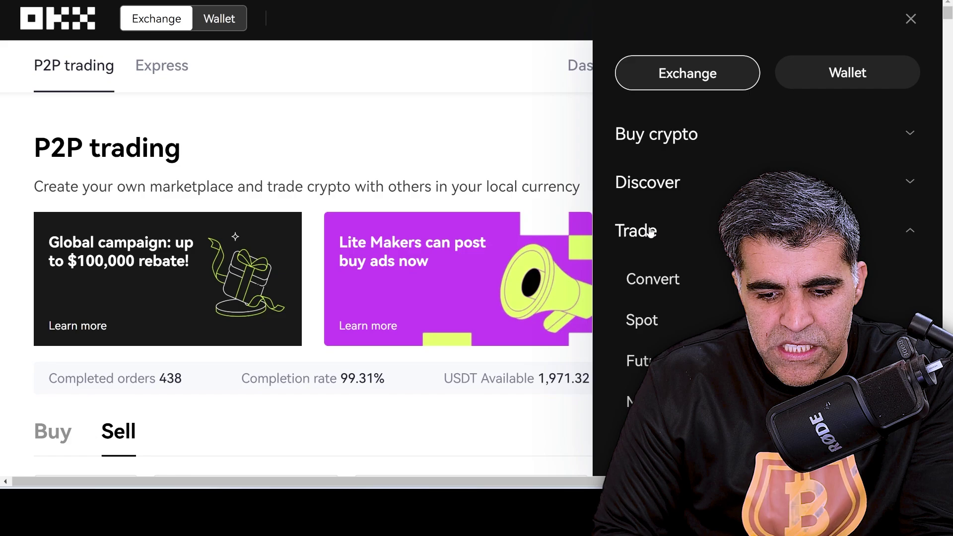
click(646, 322)
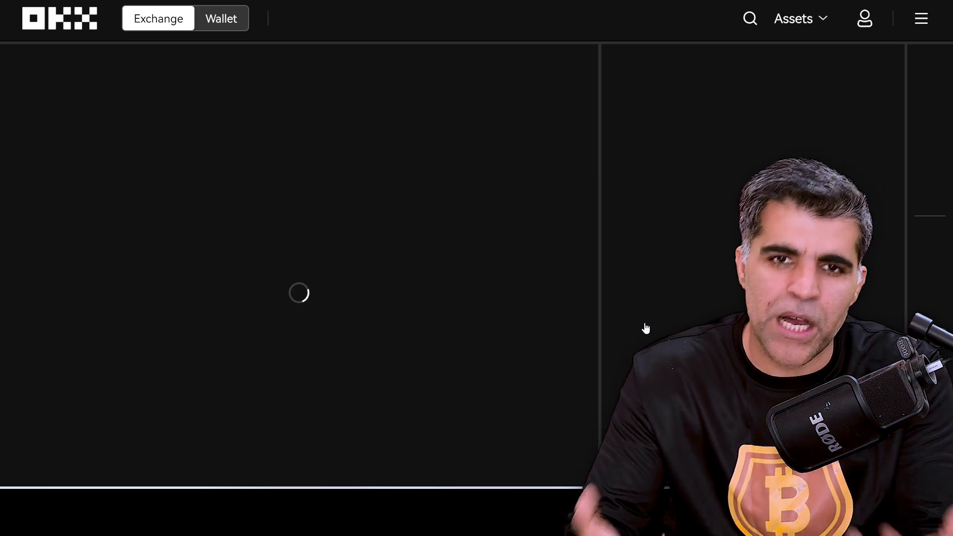